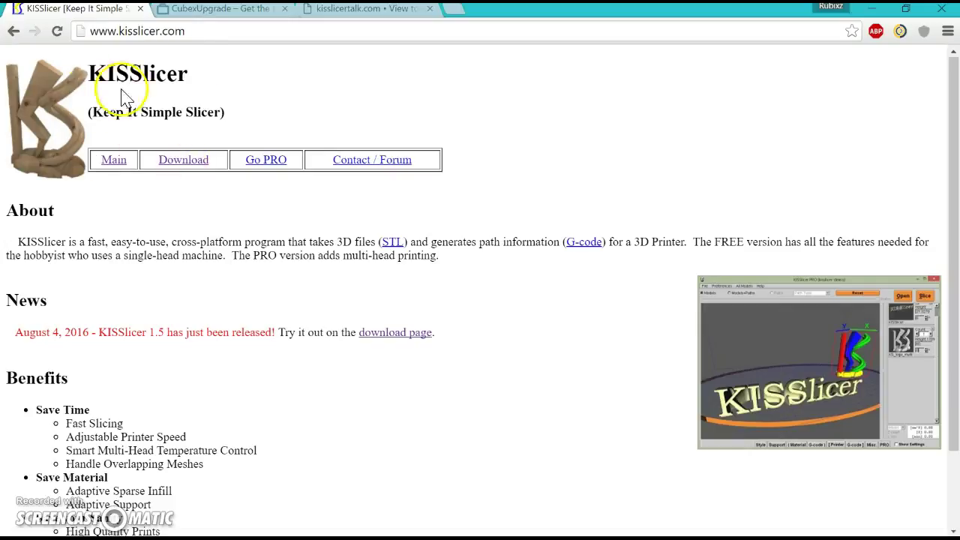
# Step: Start downloading the Win64 build of KISSlicer 1.5 Stable and choose the Kisslicer_64 folder on drive D as the save location
pyautogui.click(190, 167)
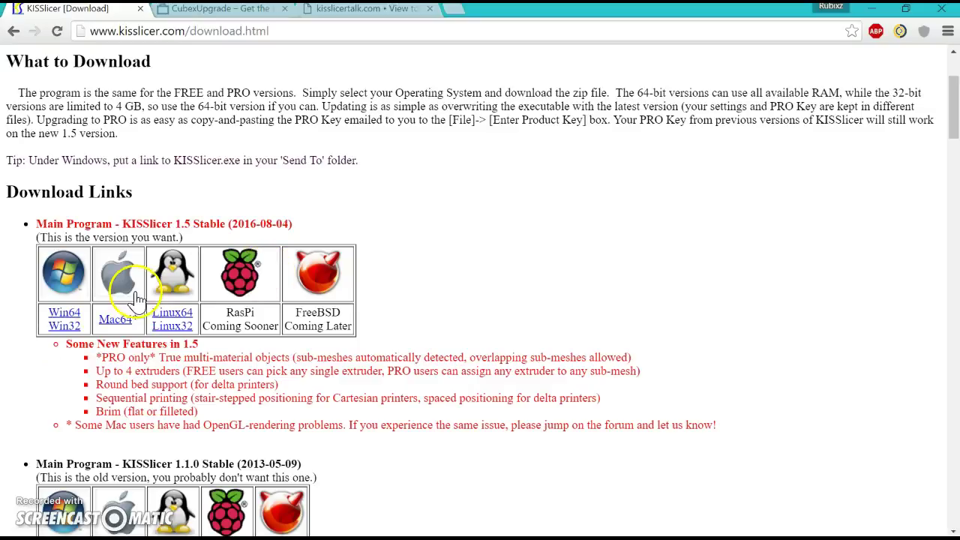
pyautogui.click(63, 313)
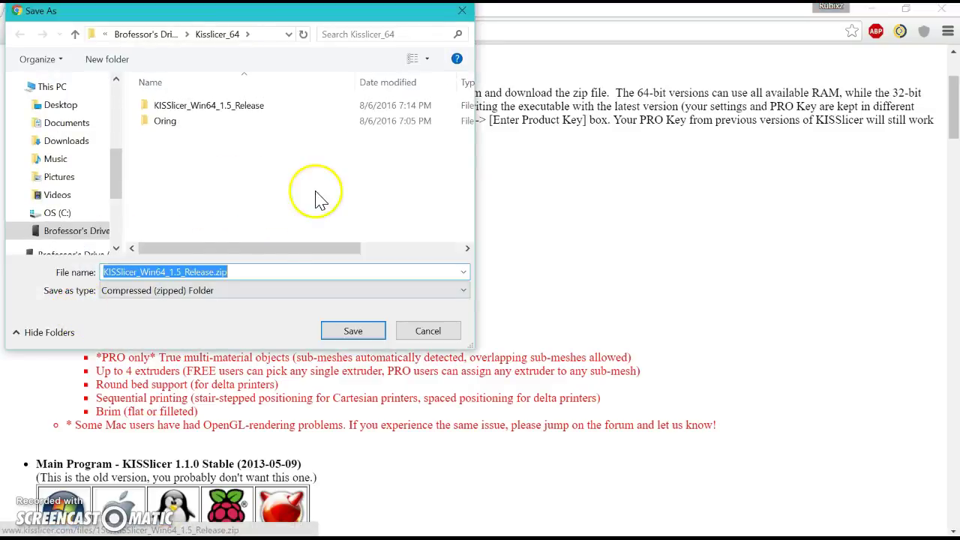
pyautogui.doubleClick(244, 106)
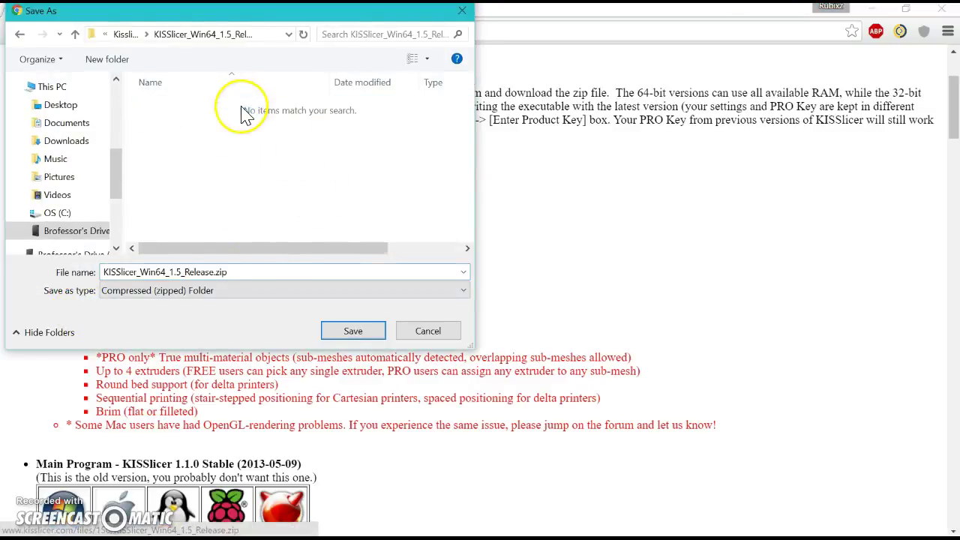
pyautogui.click(126, 36)
pyautogui.click(167, 36)
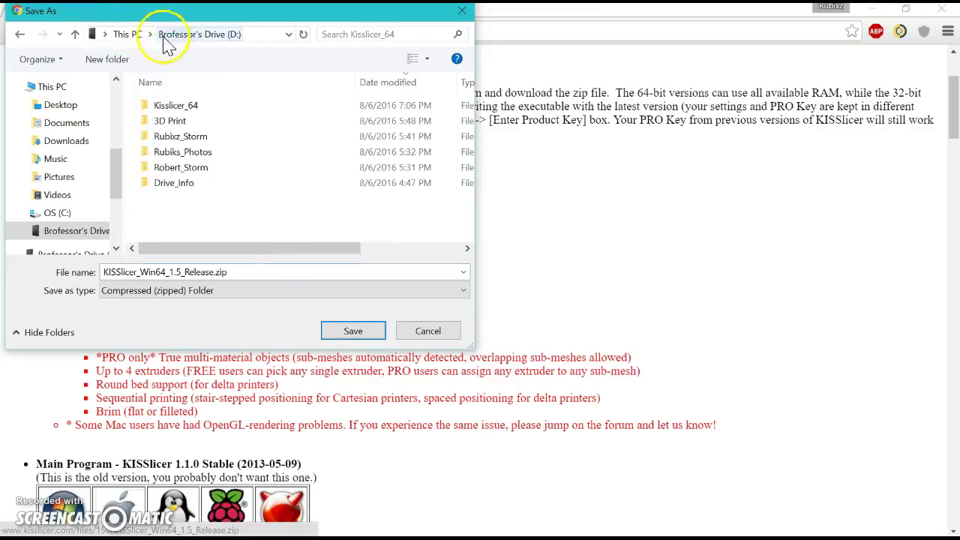
pyautogui.doubleClick(182, 111)
# Step: Delete the Oring and KISSlicer_Win64_1.5_Release folders from the Kisslicer_64 folder
pyautogui.click(182, 111)
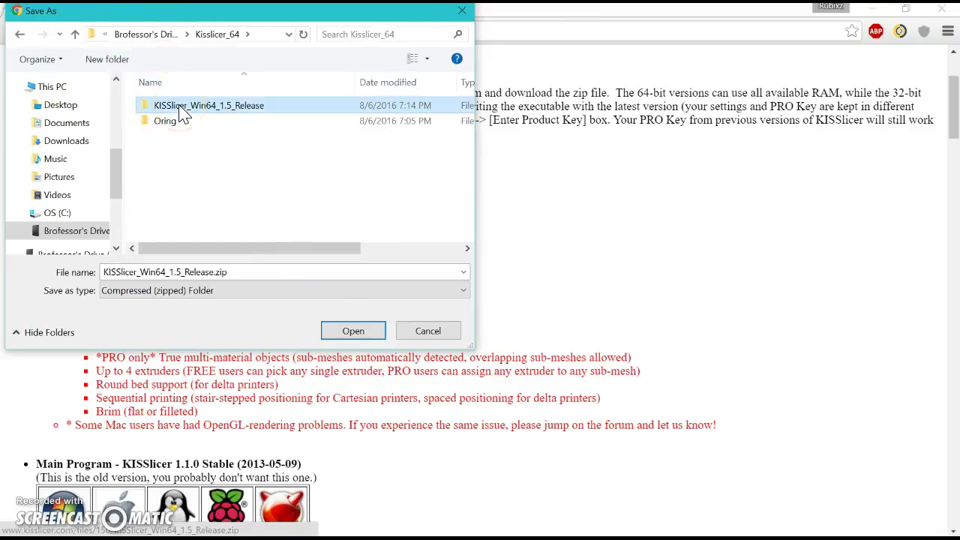
pyautogui.click(181, 129)
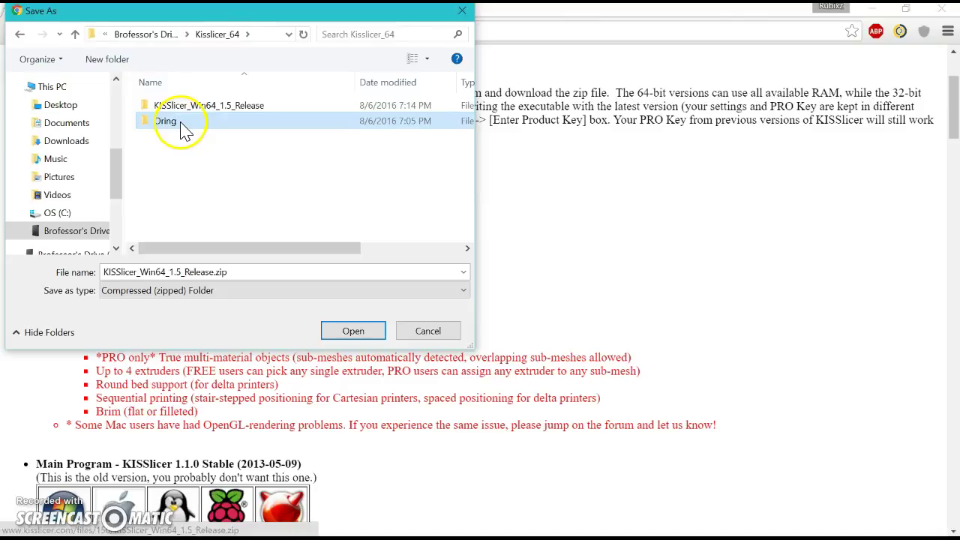
pyautogui.press('Delete')
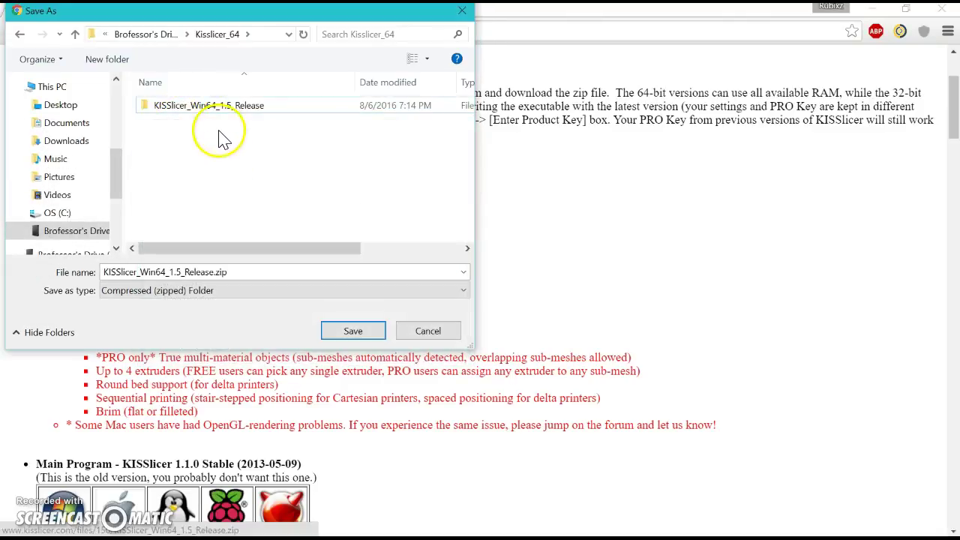
pyautogui.rightClick(206, 113)
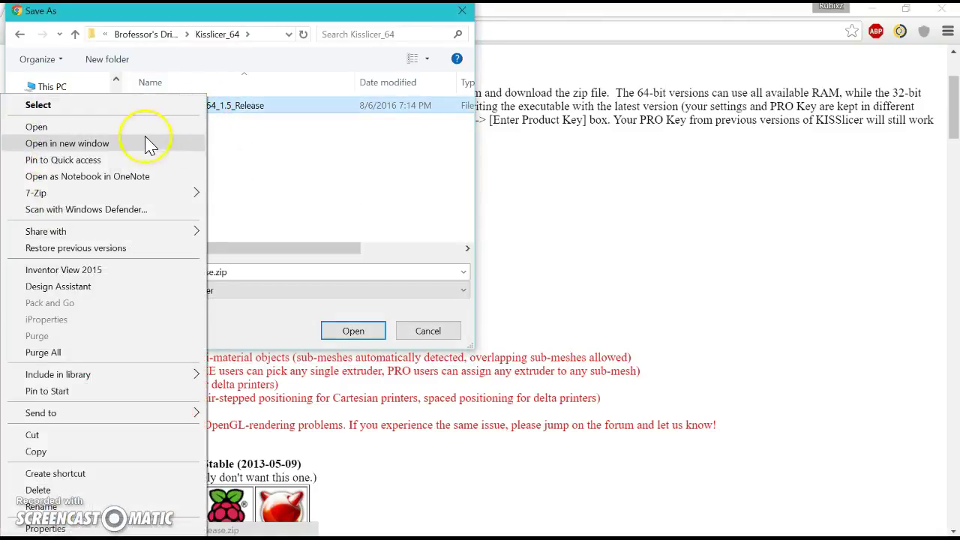
pyautogui.click(39, 490)
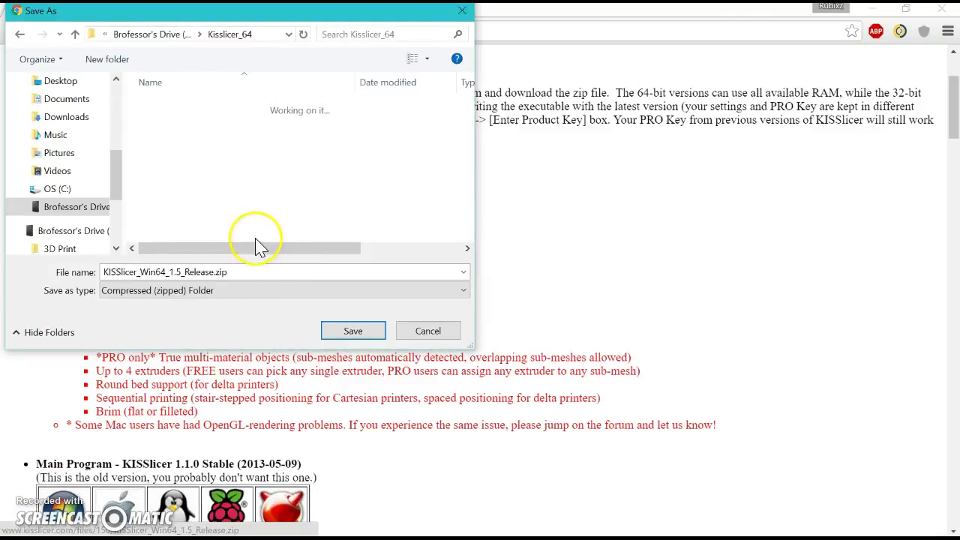
# Step: Save the download as KISSlicer_Win64_1.5_Release.zip in the Kisslicer_64 folder, reopening that folder from drive D
pyautogui.click(344, 333)
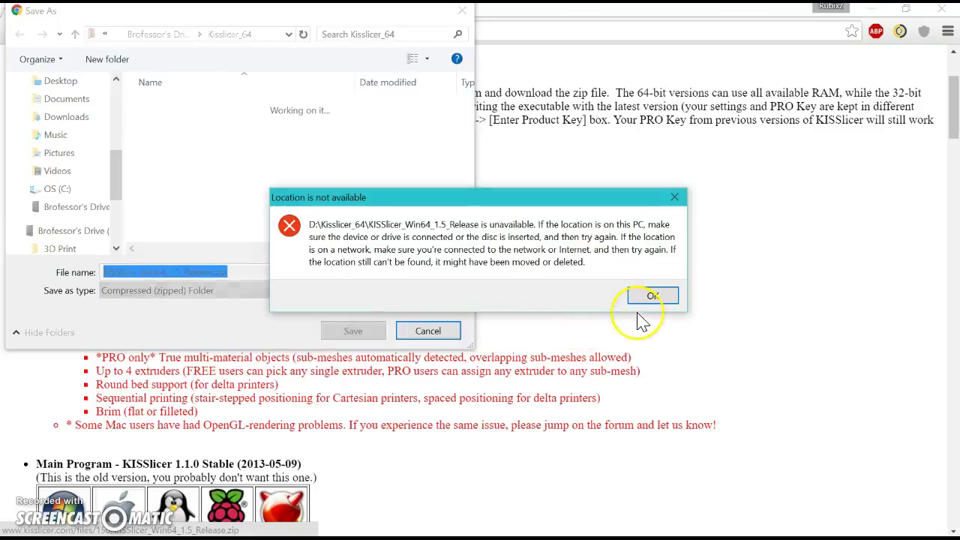
pyautogui.click(652, 297)
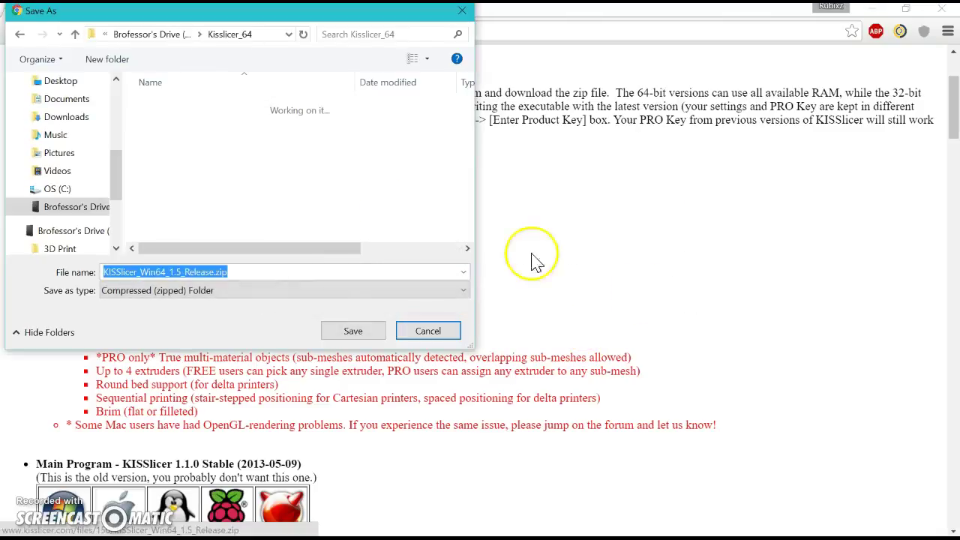
pyautogui.click(352, 331)
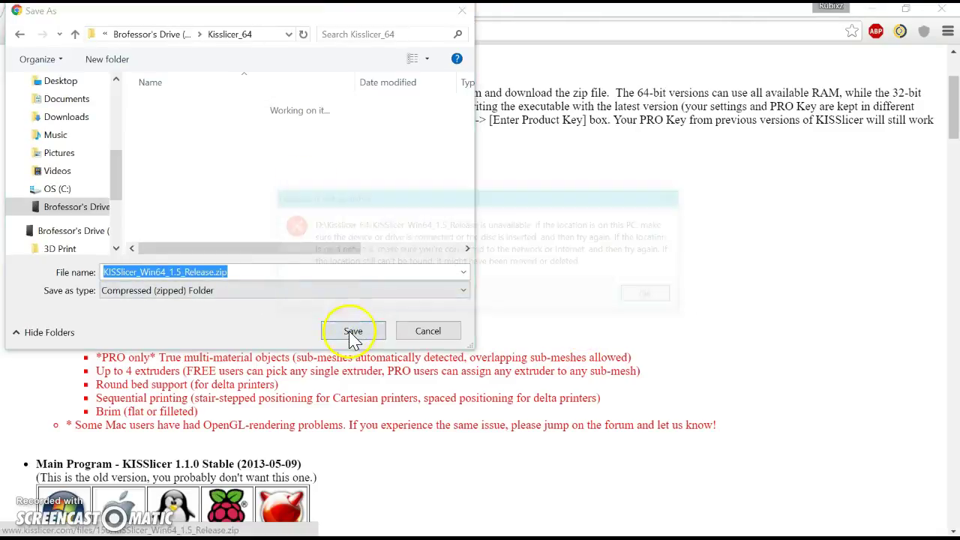
pyautogui.click(652, 297)
pyautogui.click(171, 34)
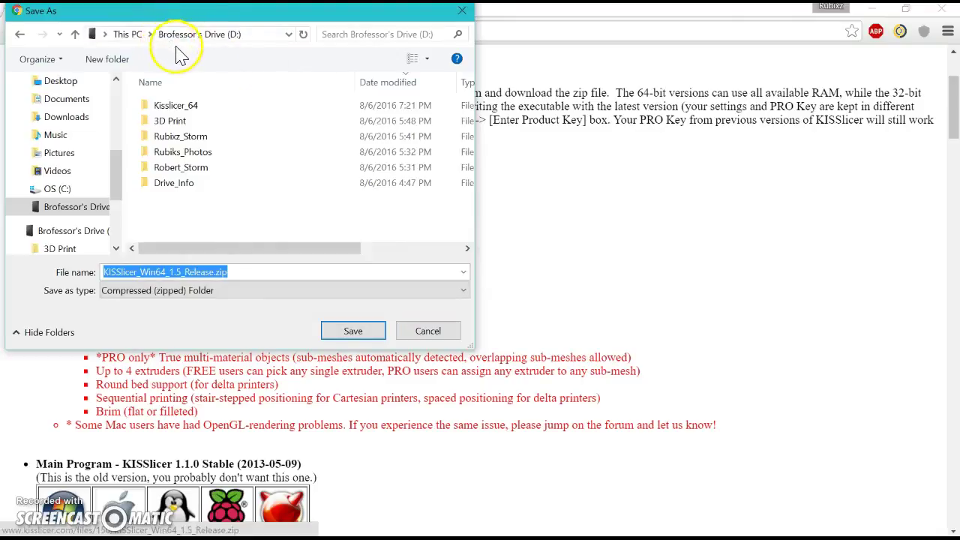
pyautogui.doubleClick(180, 104)
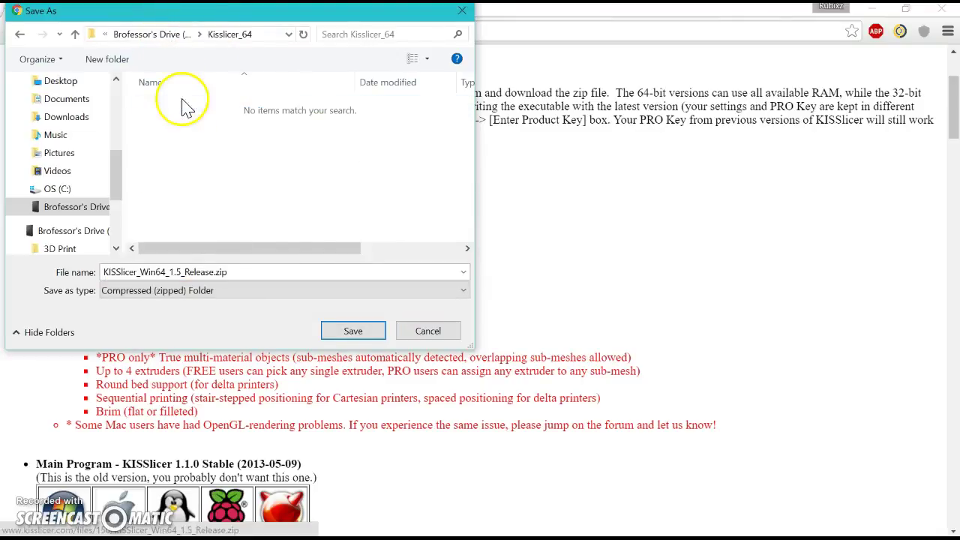
pyautogui.click(352, 332)
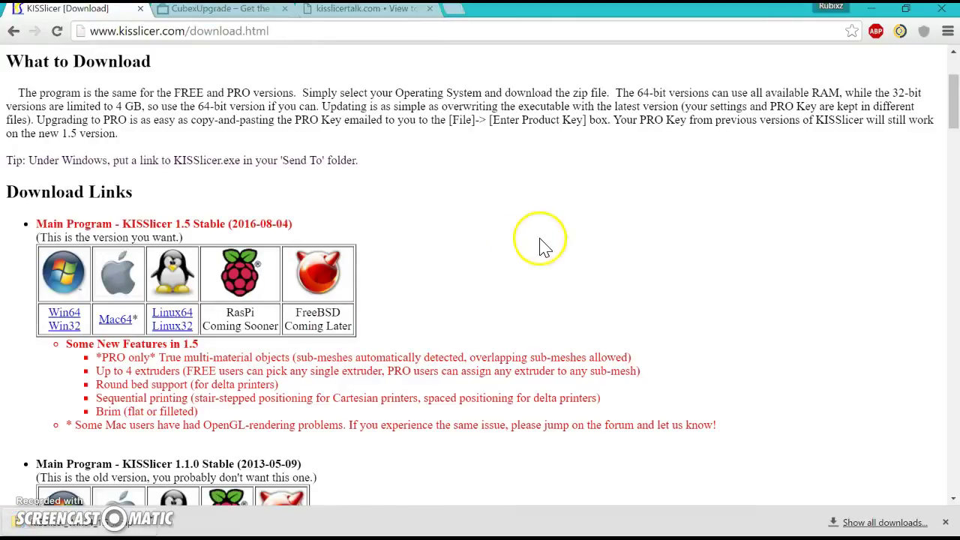
# Step: Open the CubeItMod page of the CubexUpgrade website and go to its download links
pyautogui.click(206, 10)
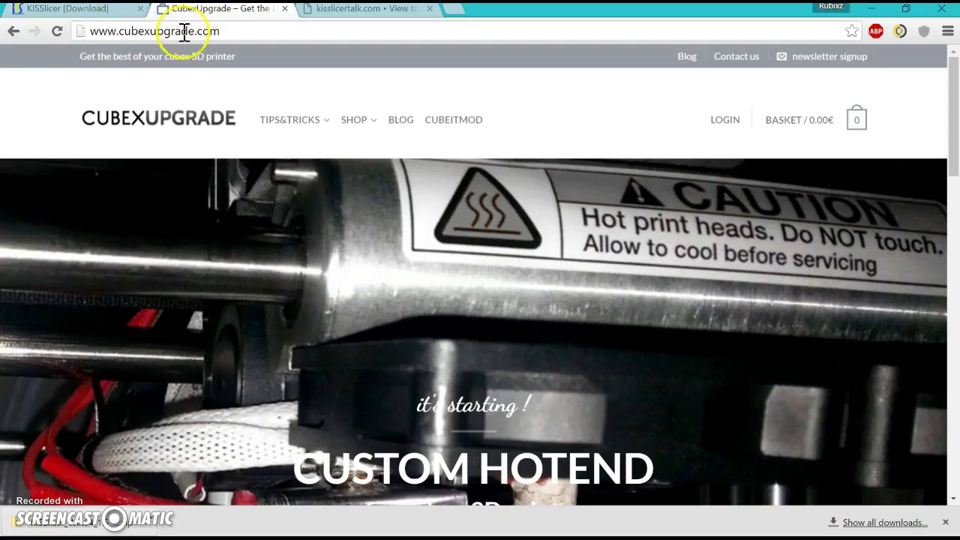
pyautogui.moveTo(292, 123)
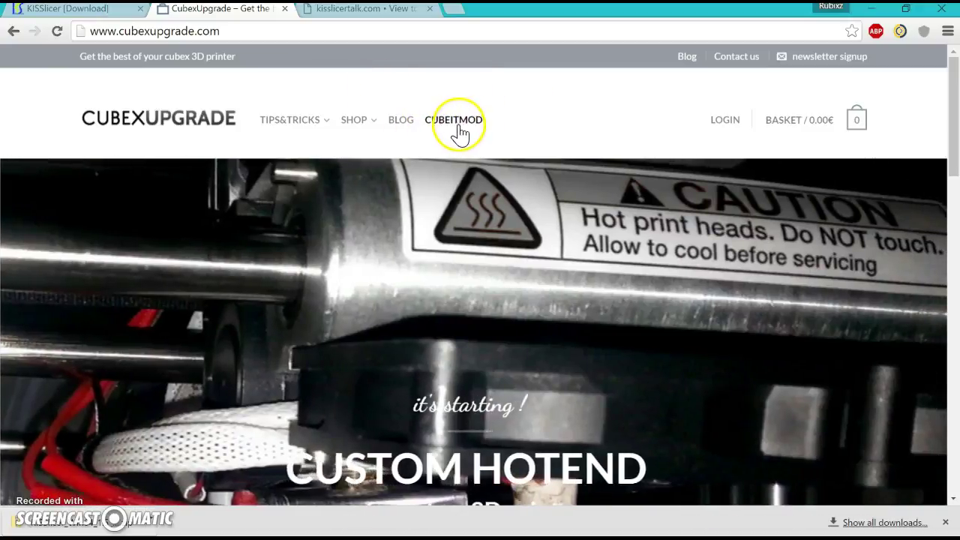
pyautogui.click(457, 123)
pyautogui.click(394, 122)
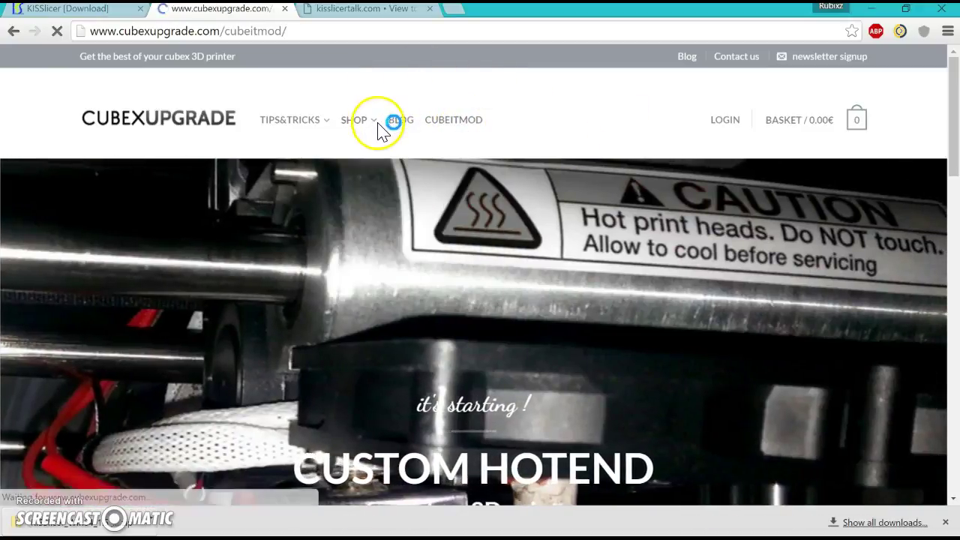
pyautogui.scroll(-2, 405, 143)
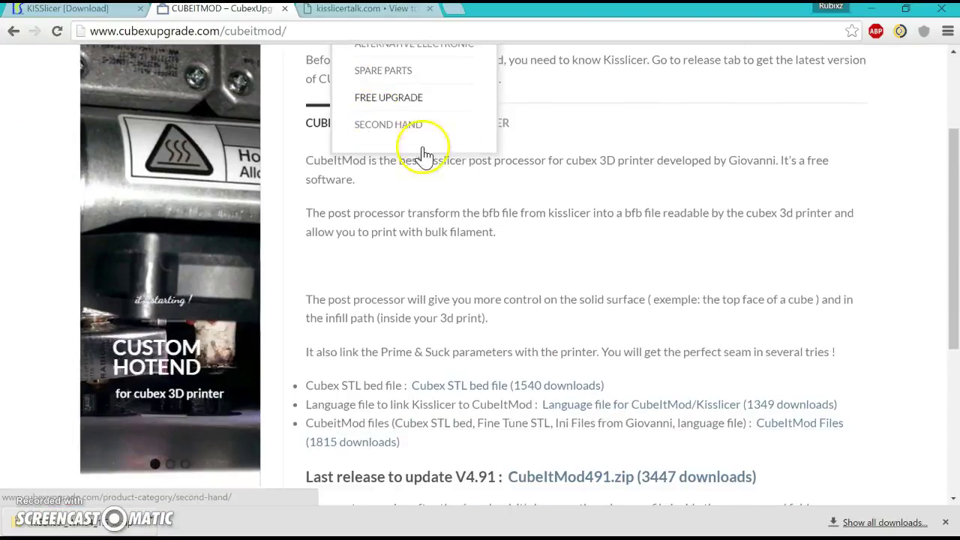
pyautogui.scroll(-1, 692, 248)
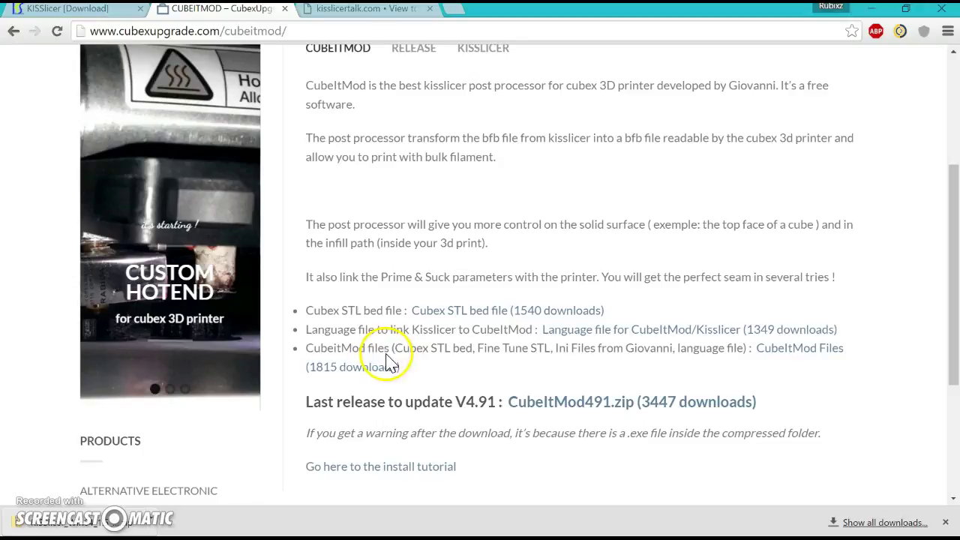
# Step: Download the CubeItMod Files archive and the latest release, CubeItMod491.zip, into the Kisslicer_64 folder
pyautogui.click(808, 355)
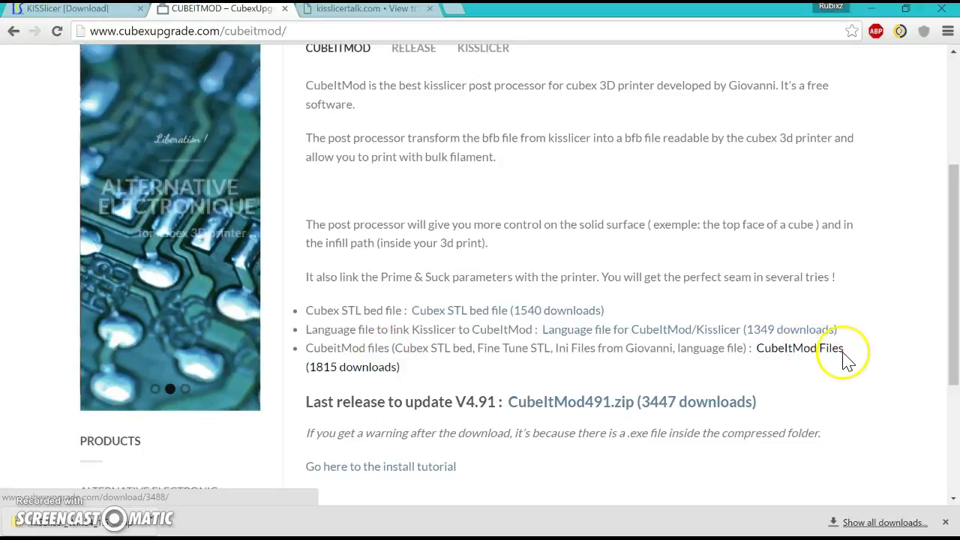
pyautogui.click(374, 331)
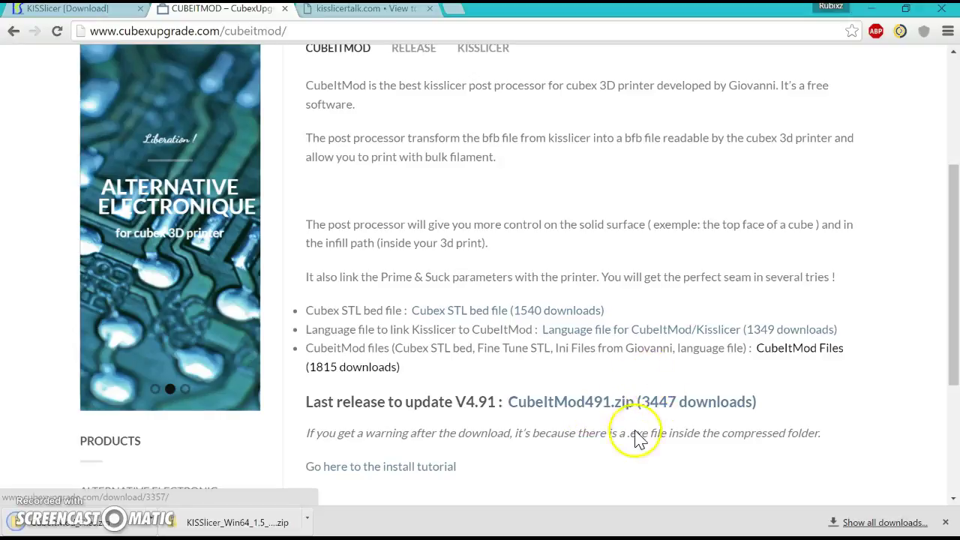
pyautogui.click(615, 404)
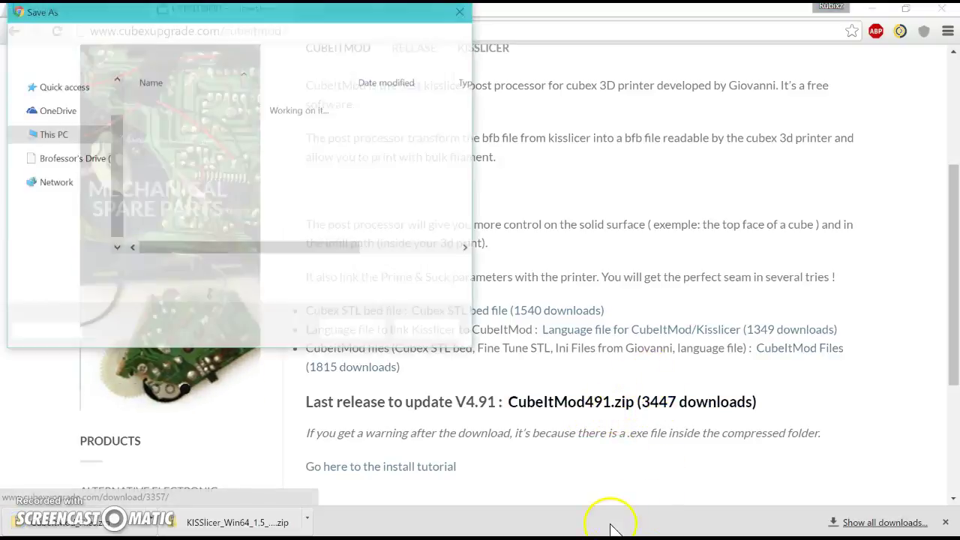
pyautogui.click(366, 336)
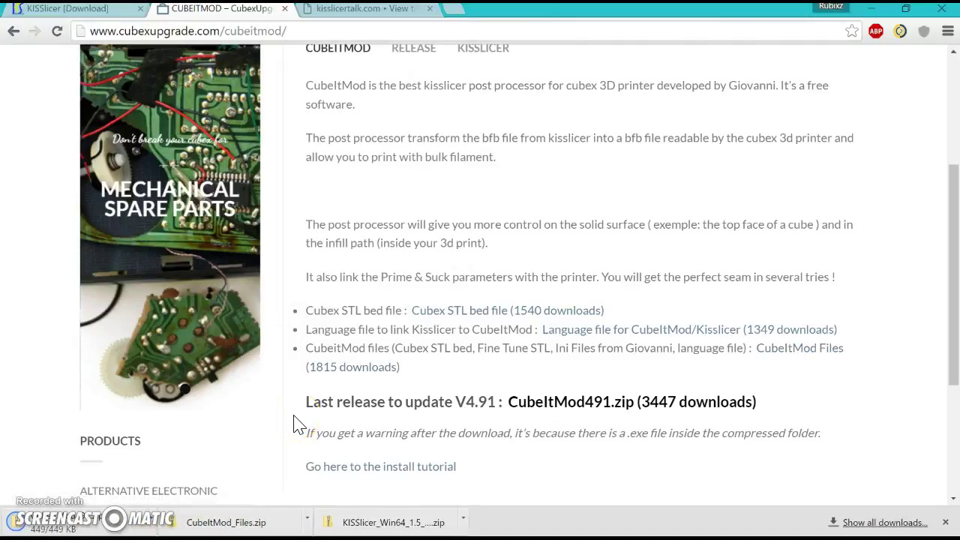
# Step: Switch to File Explorer and create a folder named New inside Kisslicer_64
pyautogui.click(868, 9)
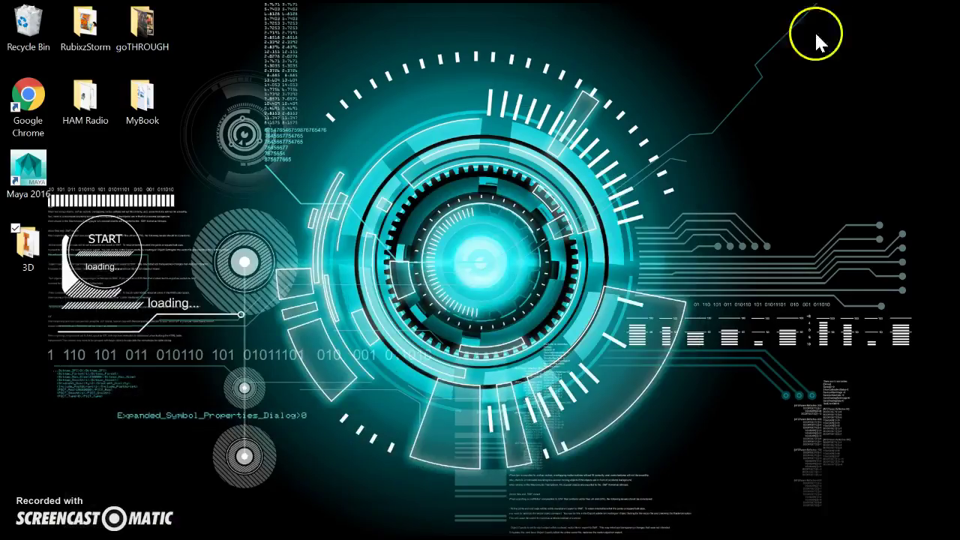
pyautogui.moveTo(352, 537)
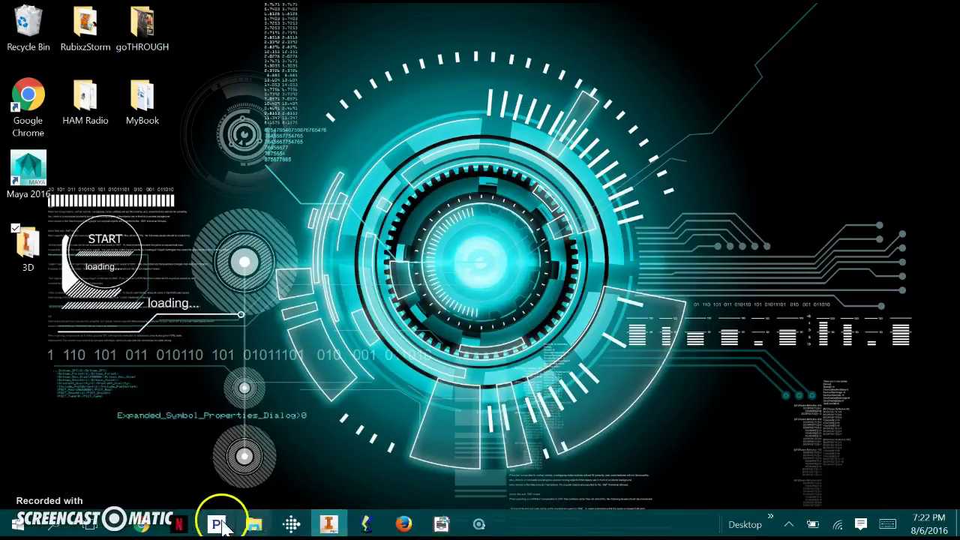
pyautogui.click(255, 525)
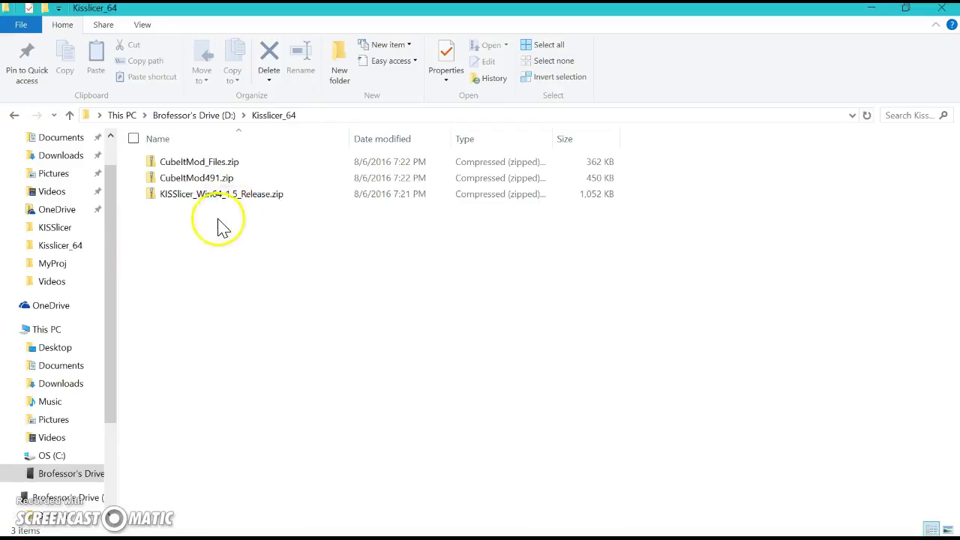
pyautogui.click(341, 70)
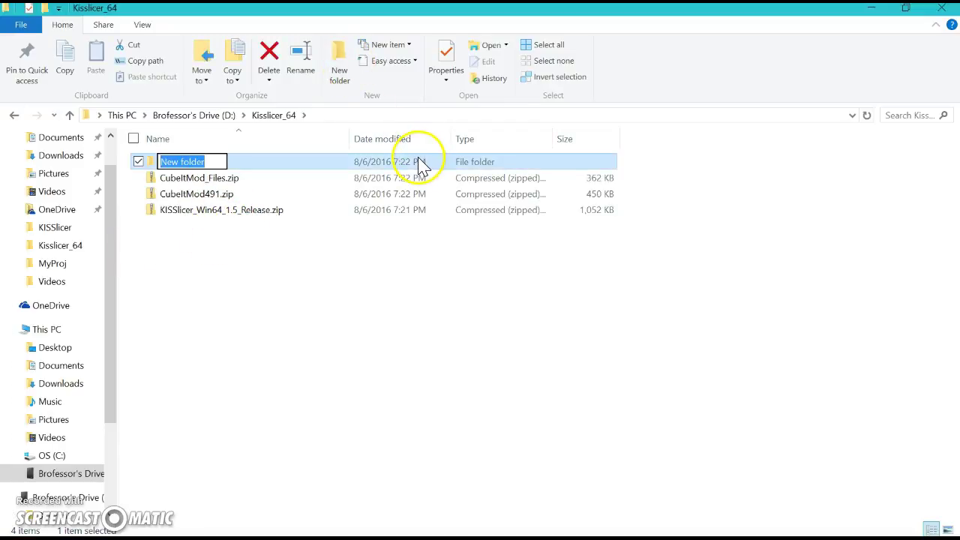
pyautogui.write('New')
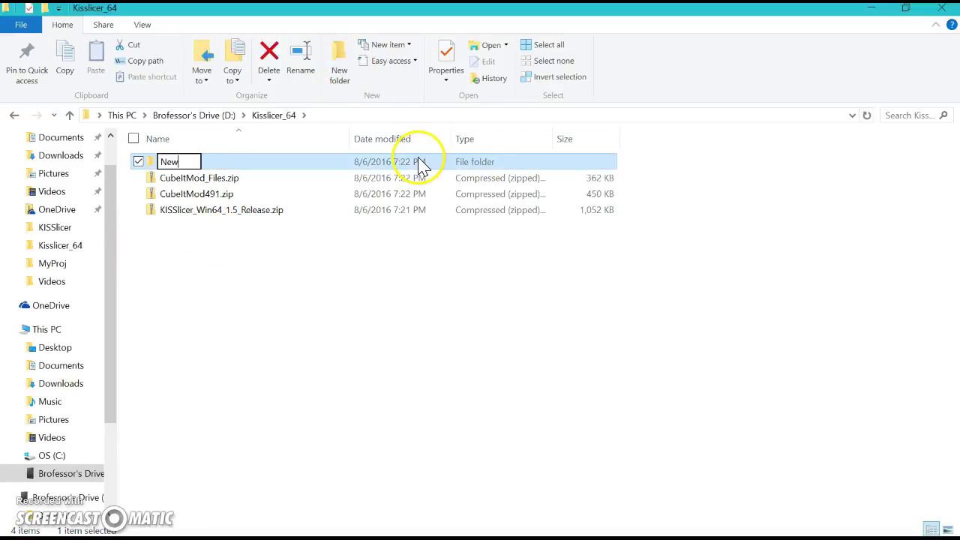
pyautogui.click(335, 306)
# Step: Extract CubeItMod_Files.zip, CubeItMod491.zip and KISSlicer_Win64_1.5_Release.zip into their default folders inside Kisslicer_64
pyautogui.rightClick(186, 182)
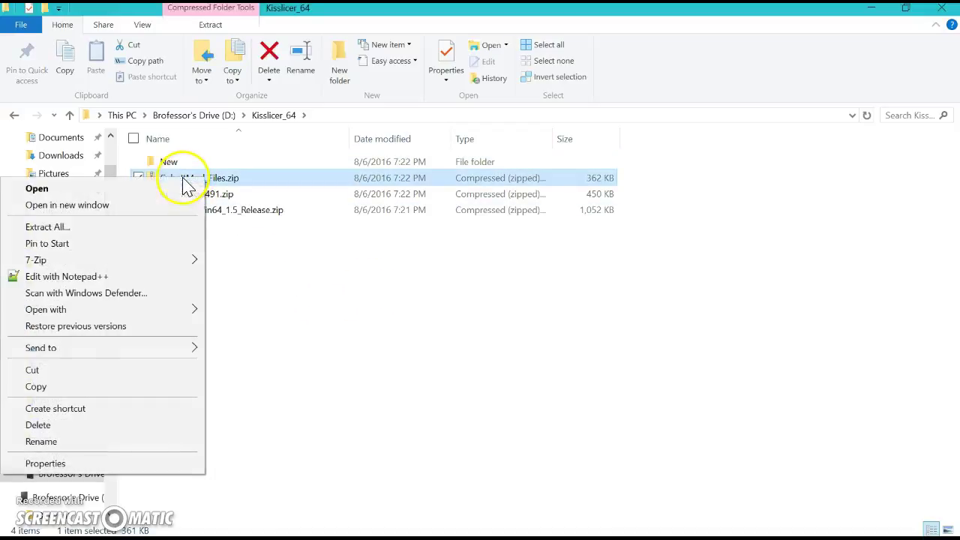
pyautogui.click(112, 227)
pyautogui.click(606, 433)
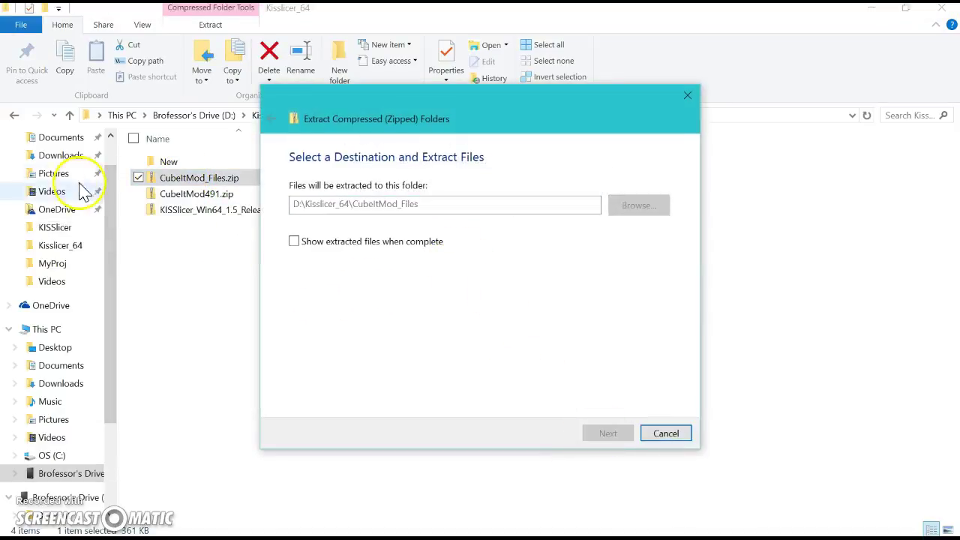
pyautogui.click(186, 213)
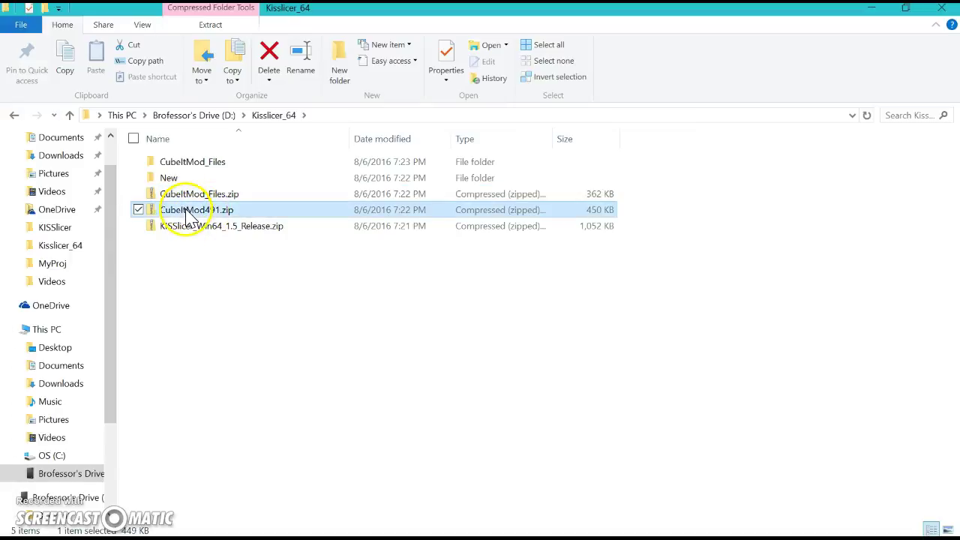
pyautogui.rightClick(187, 213)
pyautogui.click(59, 257)
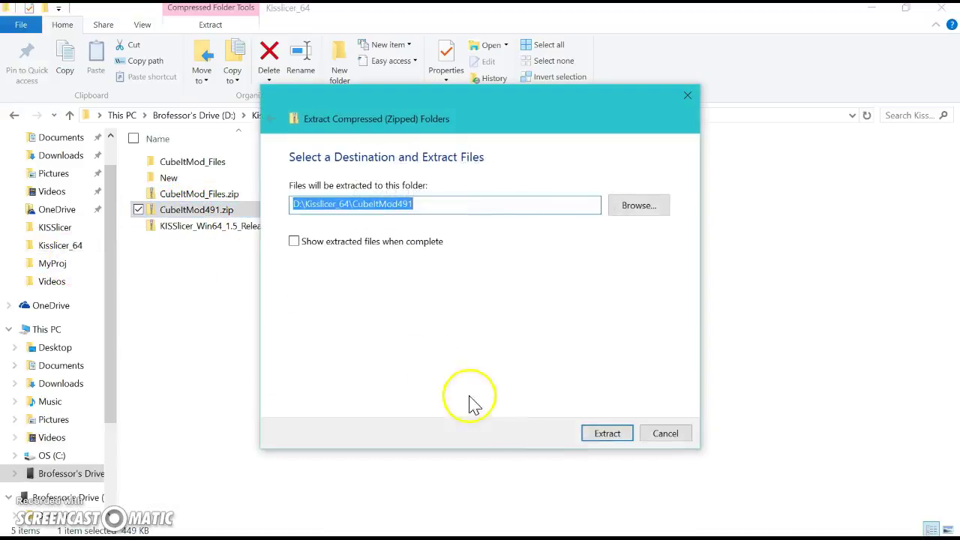
pyautogui.click(606, 433)
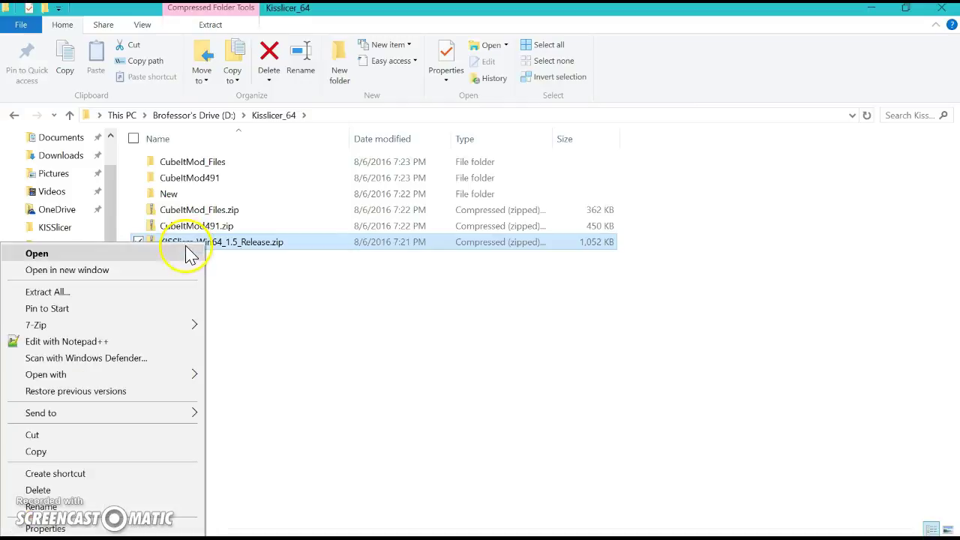
pyautogui.click(128, 291)
pyautogui.click(607, 434)
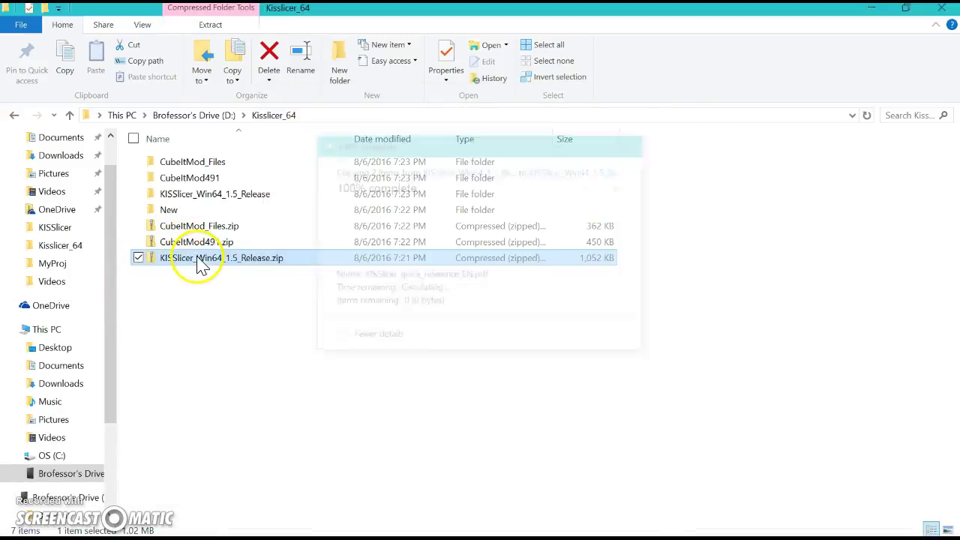
# Step: Move the three downloaded zip archives into the New folder inside Kisslicer_64
pyautogui.moveTo(201, 267); pyautogui.dragTo(188, 210)
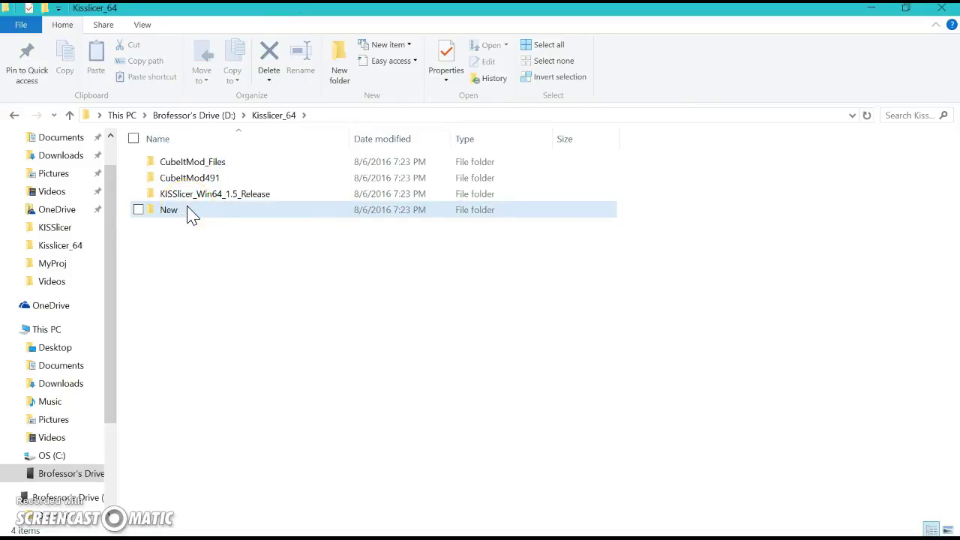
pyautogui.click(171, 249)
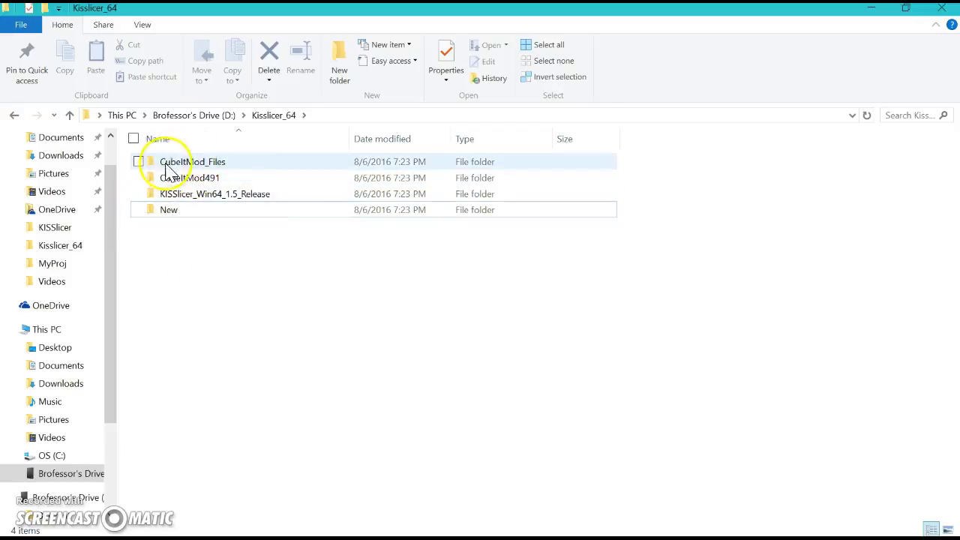
# Step: Copy all seven files from the CubeItMod_Files folder into the KISSlicer_Win64_1.5_Release folder
pyautogui.doubleClick(216, 165)
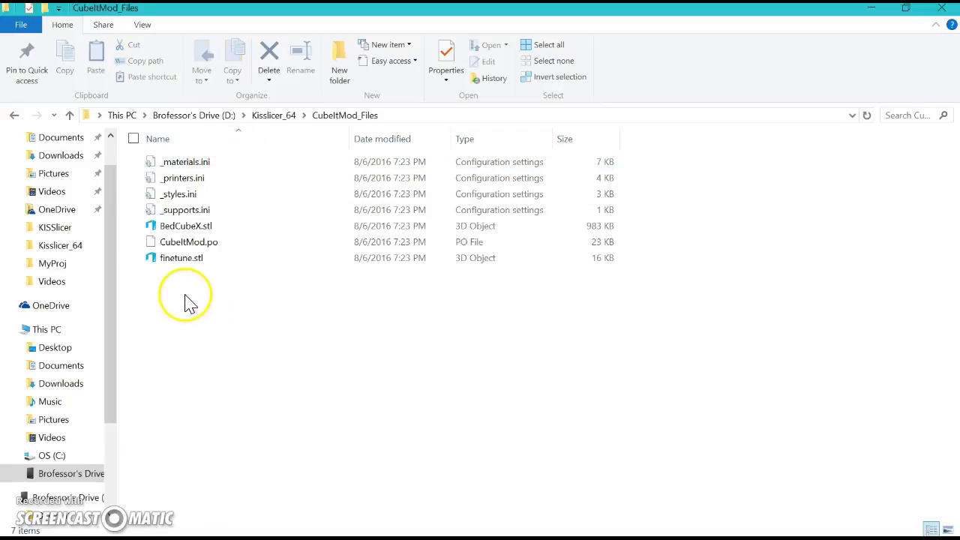
pyautogui.hotkey('ctrl', 'a')
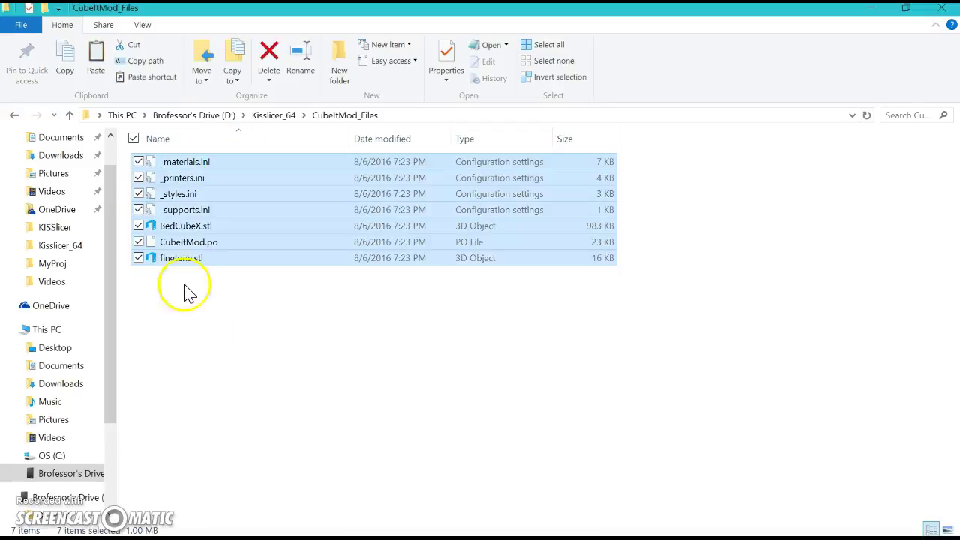
pyautogui.click(272, 117)
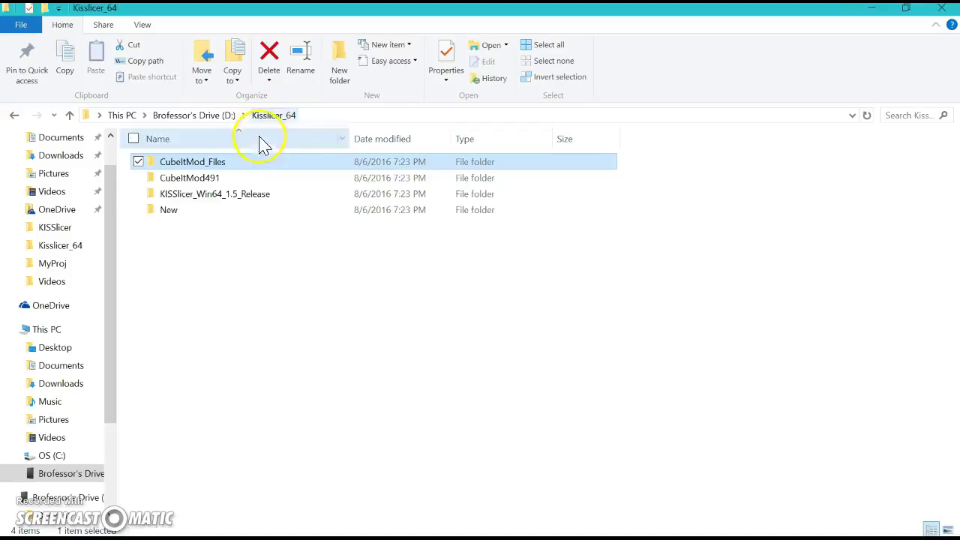
pyautogui.doubleClick(217, 195)
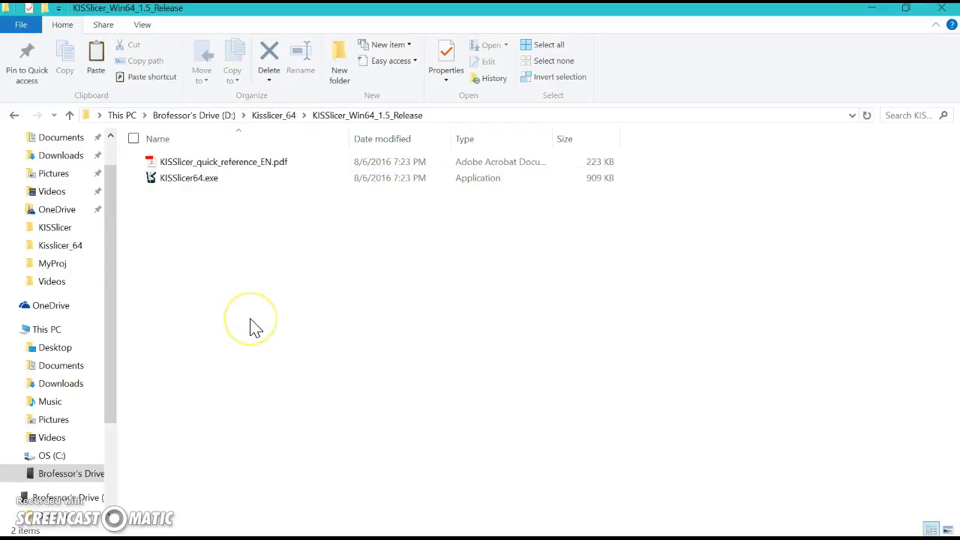
pyautogui.hotkey('ctrl', 'v')
pyautogui.click(268, 342)
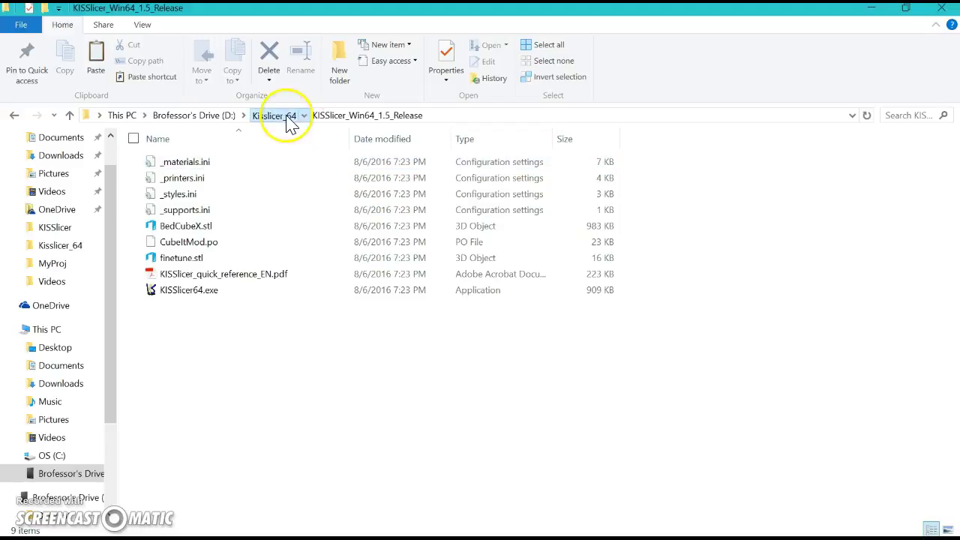
# Step: Delete the CubeItMod_Files folder from Kisslicer_64
pyautogui.click(290, 121)
pyautogui.click(174, 160)
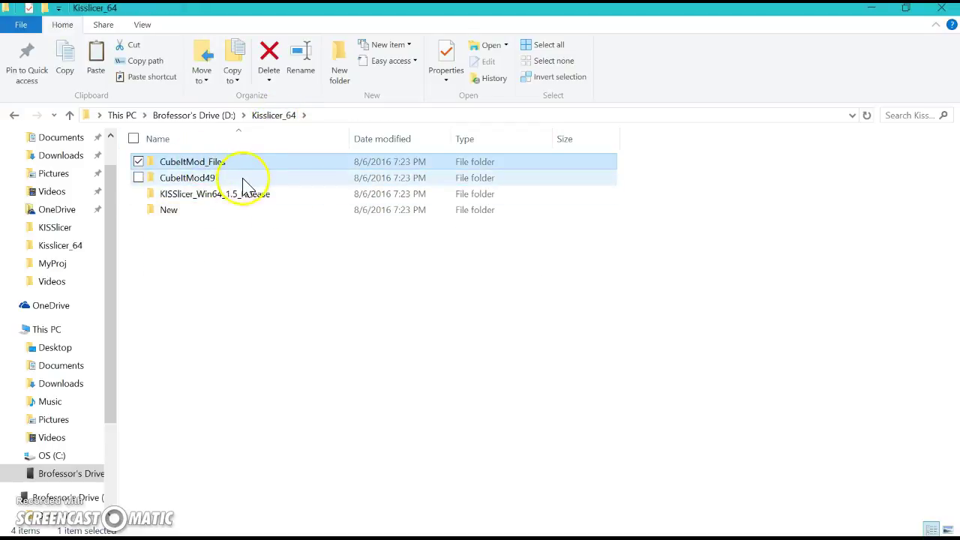
pyautogui.press('Delete')
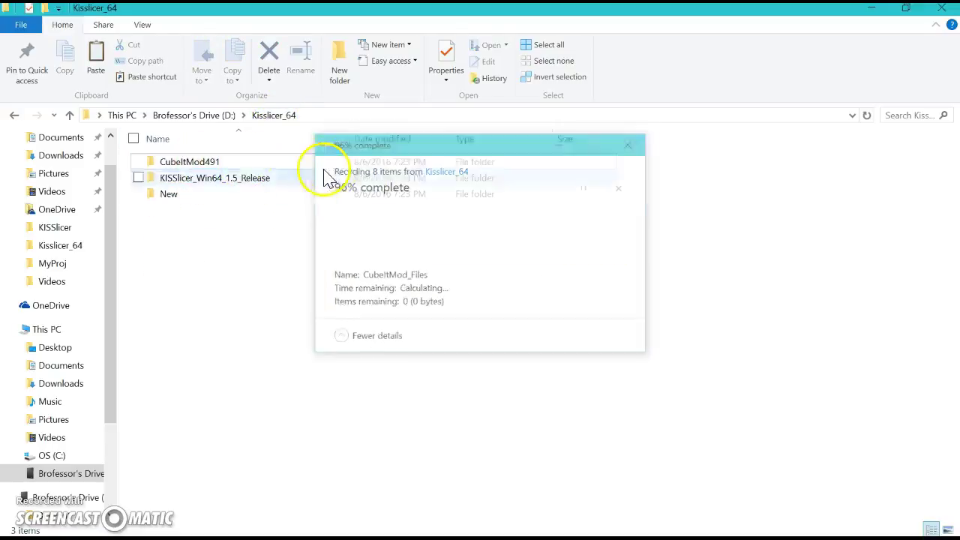
# Step: Copy CubeItMod491.exe from the CubeItMod491 folder into the KISSlicer_Win64_1.5_Release folder
pyautogui.doubleClick(204, 162)
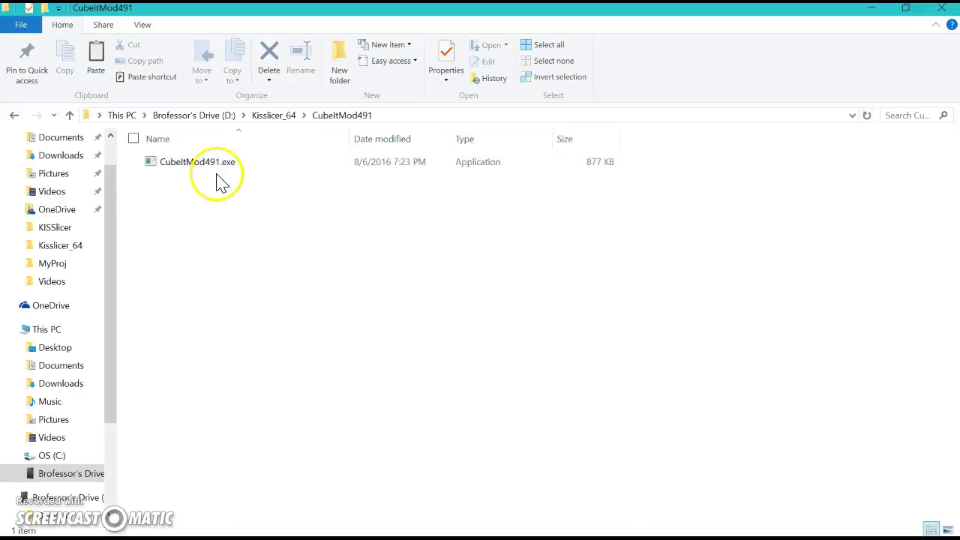
pyautogui.click(217, 169)
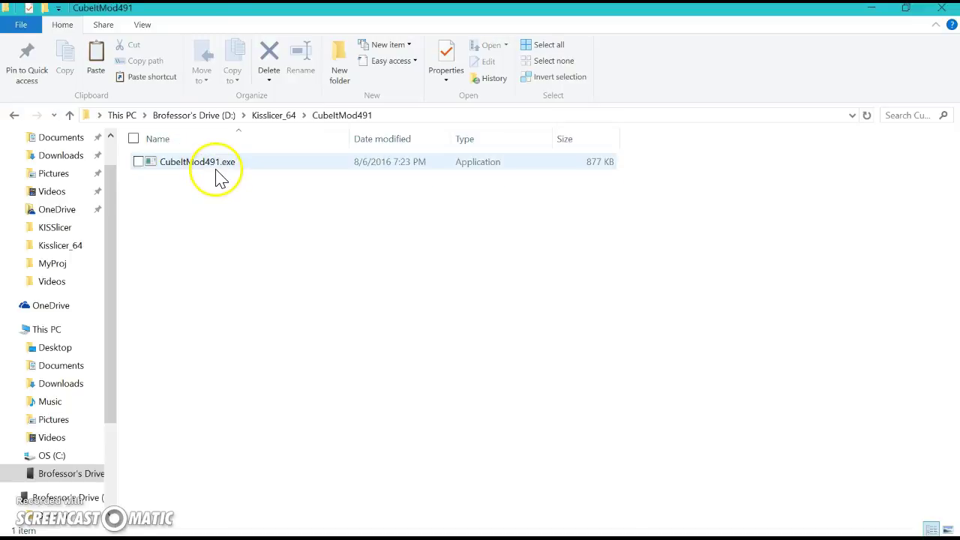
pyautogui.click(262, 115)
pyautogui.doubleClick(167, 180)
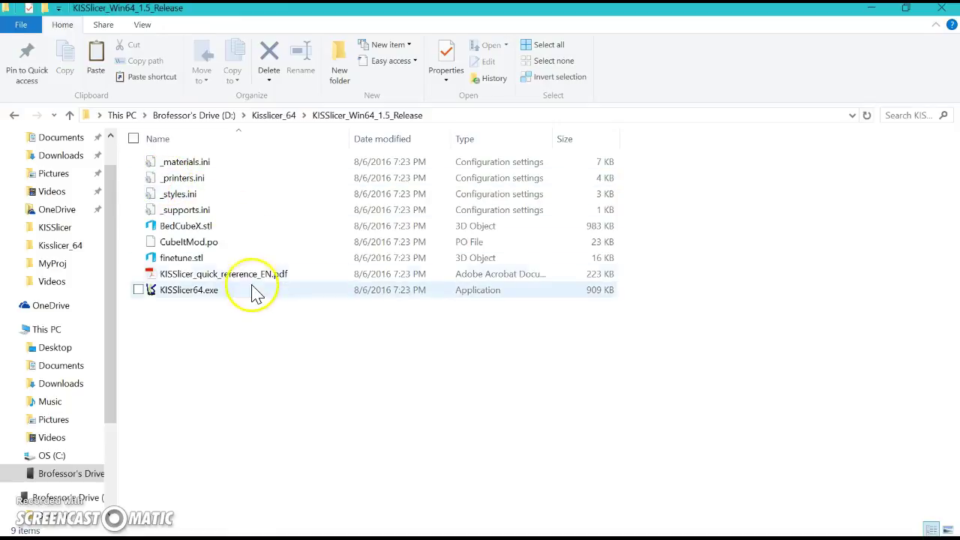
pyautogui.hotkey('ctrl', 'v')
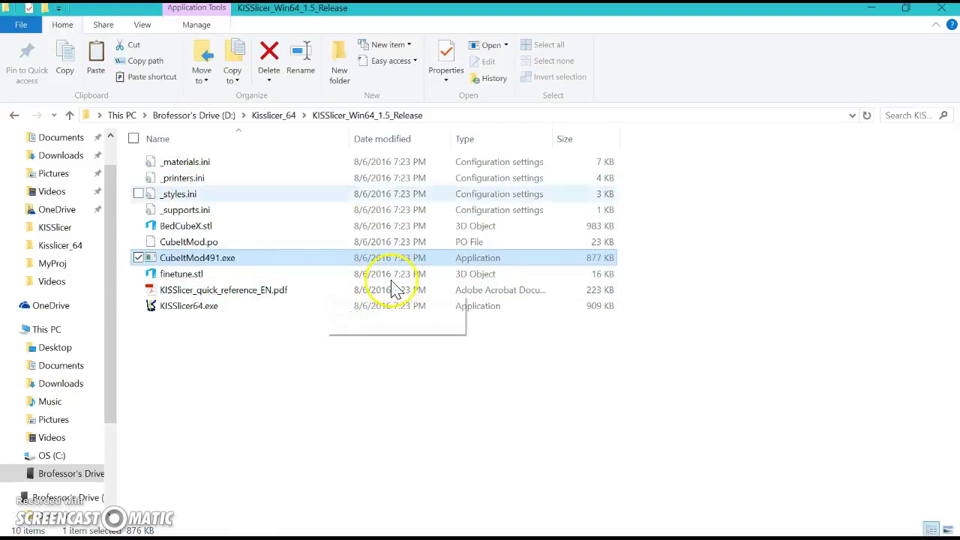
# Step: Delete the CubeItMod491 folder from Kisslicer_64
pyautogui.click(270, 116)
pyautogui.click(214, 165)
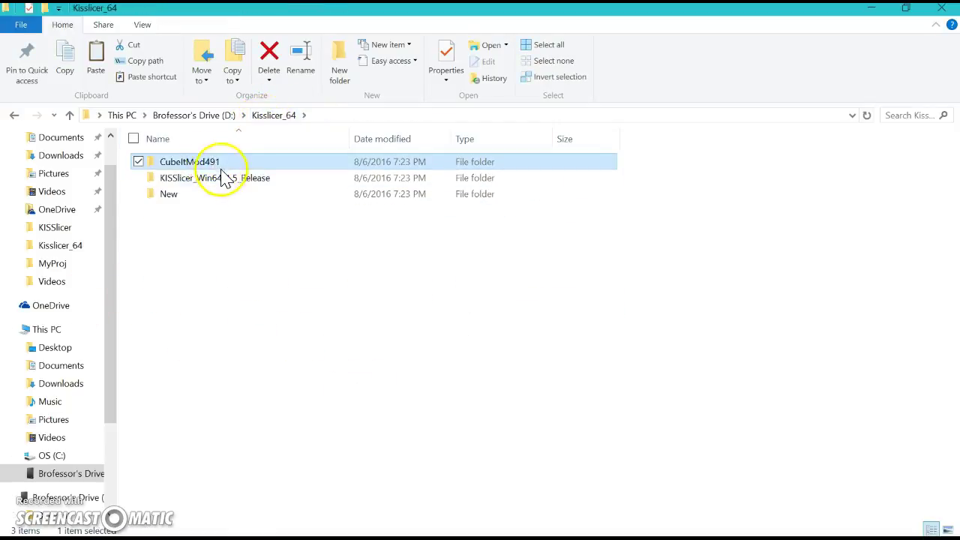
pyautogui.press('Delete')
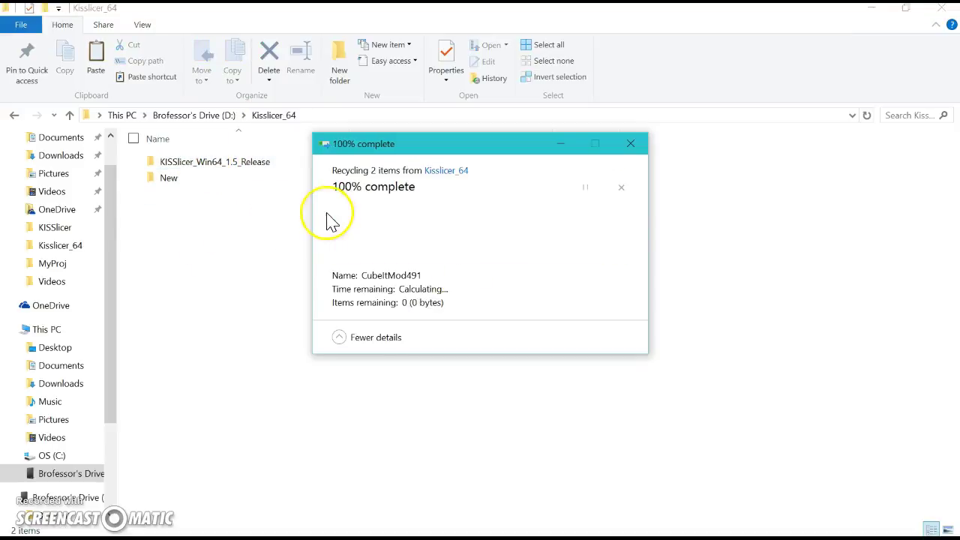
# Step: Launch KISSlicer64.exe from the KISSlicer_Win64_1.5_Release folder, allowing it to run despite the Windows SmartScreen block
pyautogui.doubleClick(251, 164)
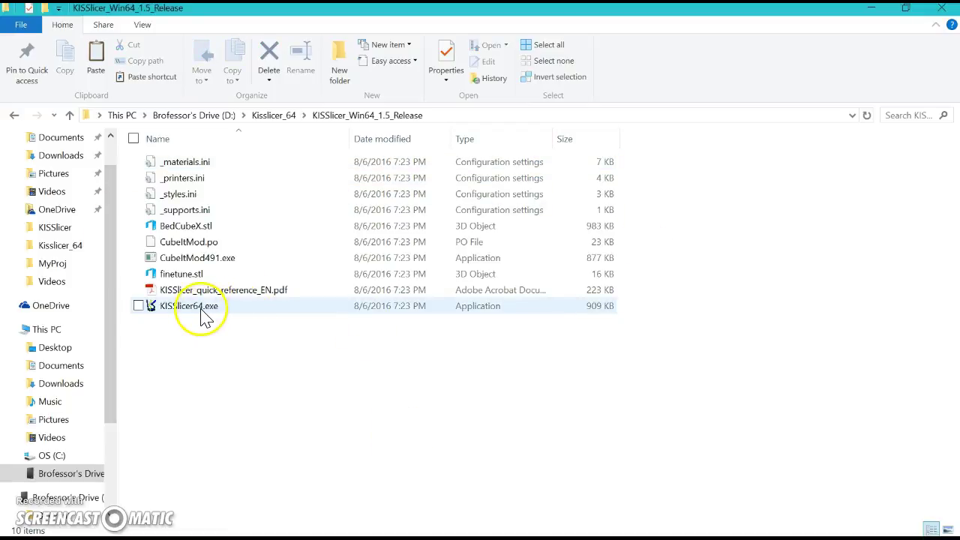
pyautogui.doubleClick(162, 318)
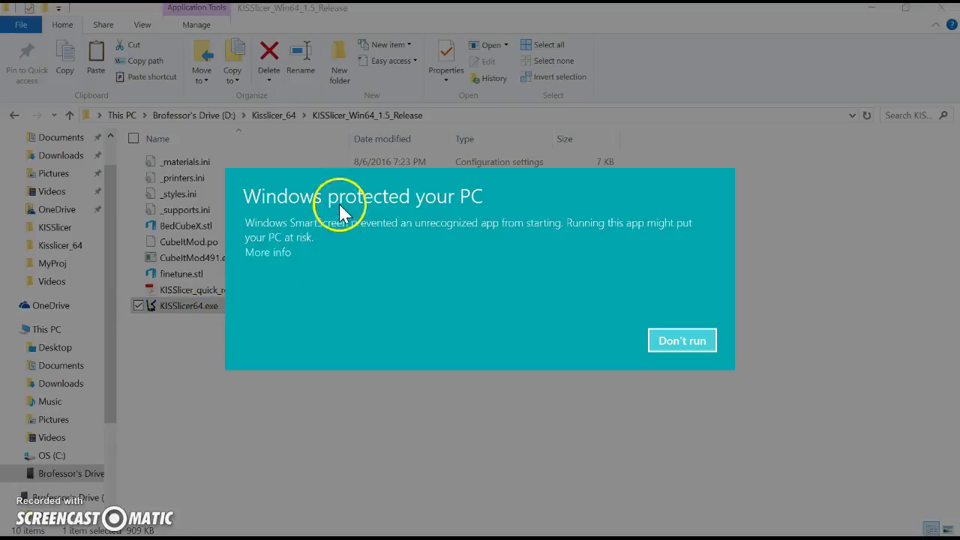
pyautogui.click(270, 253)
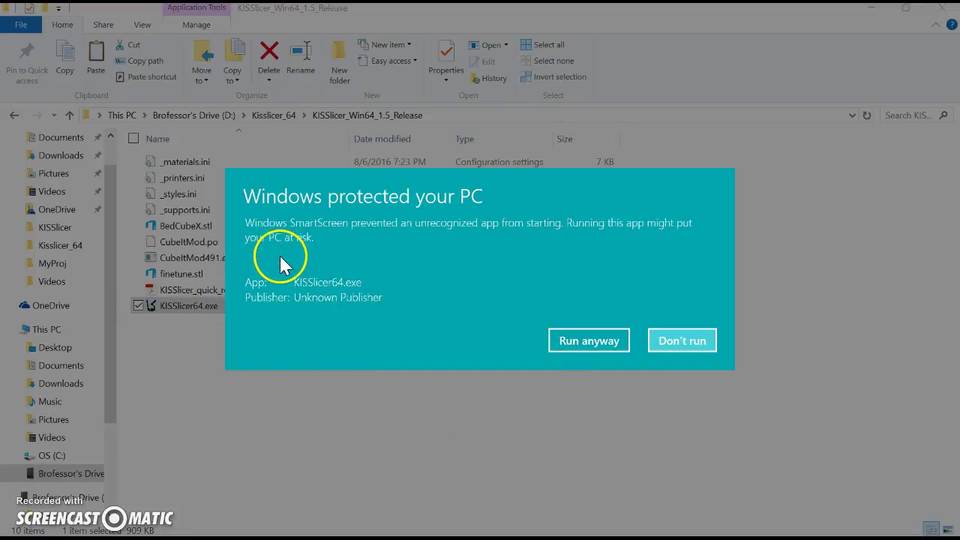
pyautogui.click(587, 342)
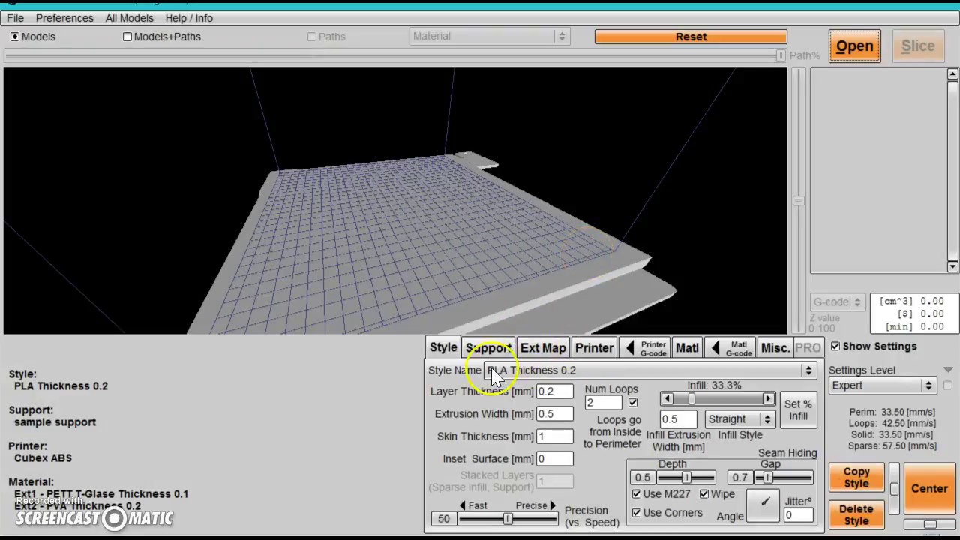
# Step: Set the bed STL model in the Cubex ABS printer's hardware settings to BedCubeX.stl from the release folder
pyautogui.click(593, 349)
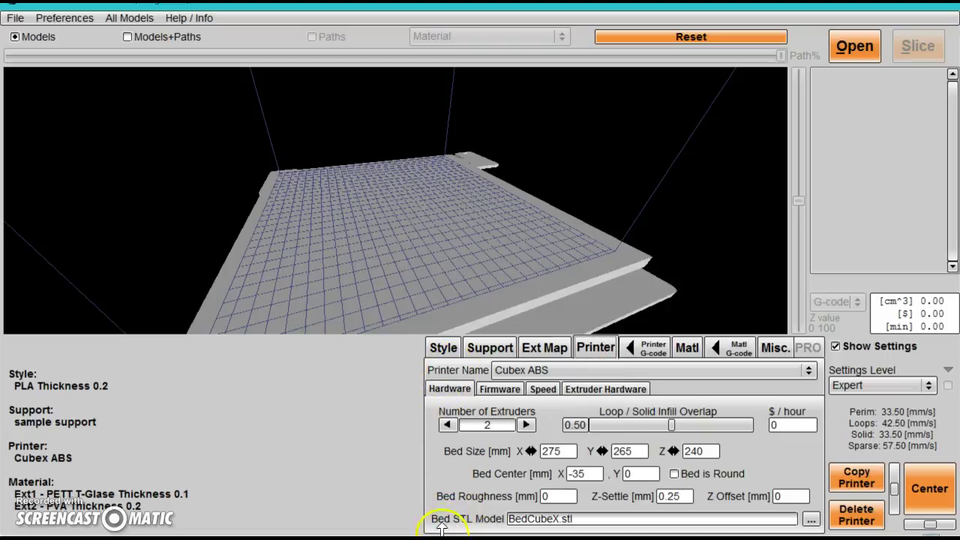
pyautogui.click(810, 519)
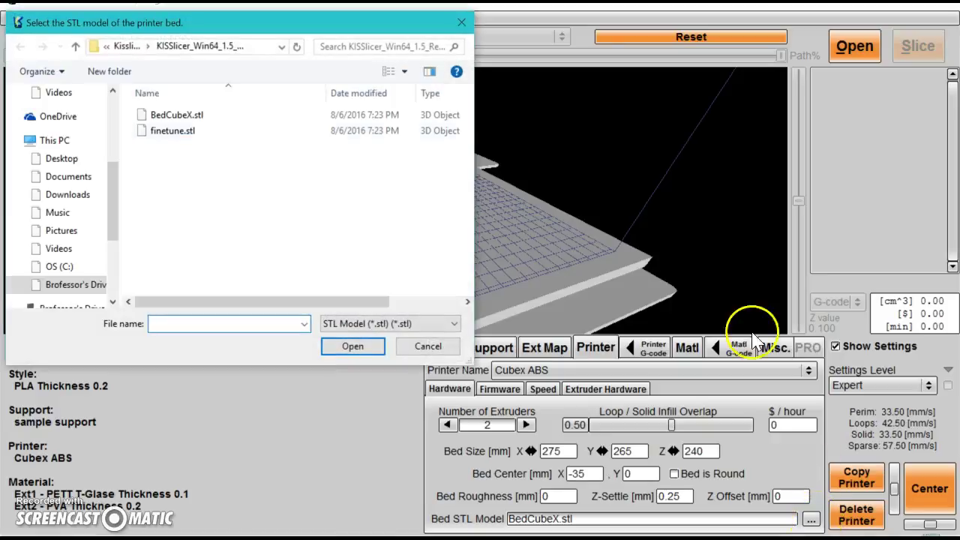
pyautogui.click(184, 119)
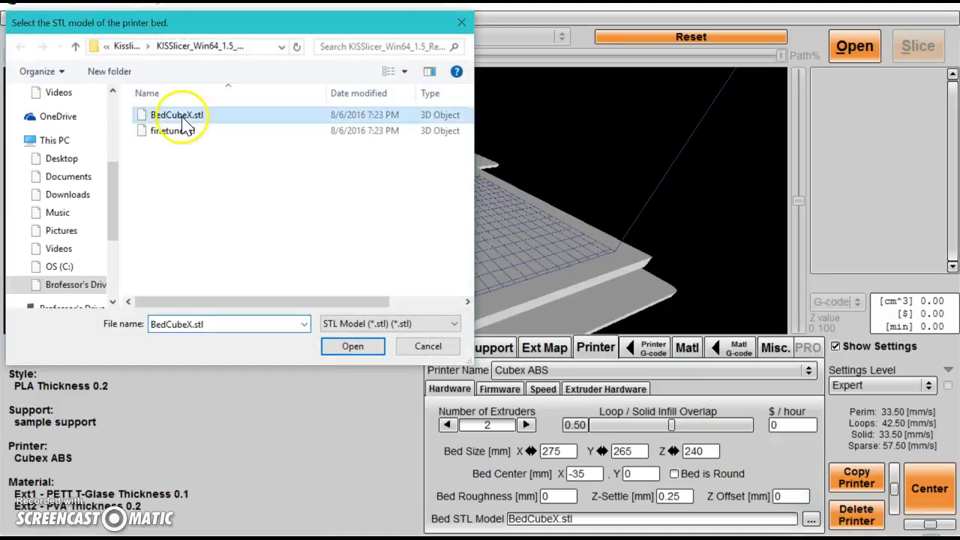
pyautogui.doubleClick(184, 118)
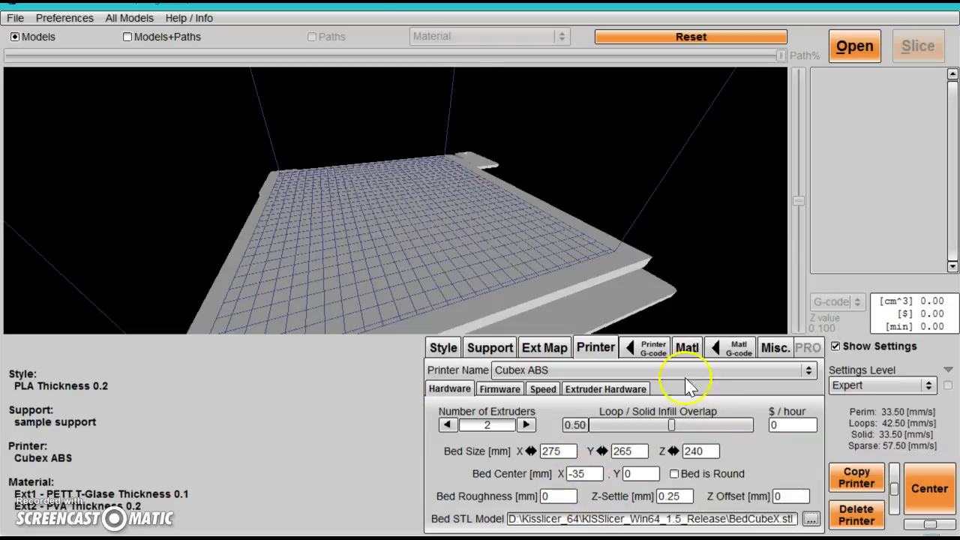
# Step: Load CubeItMod.po as the KISSlicer language file
pyautogui.click(64, 17)
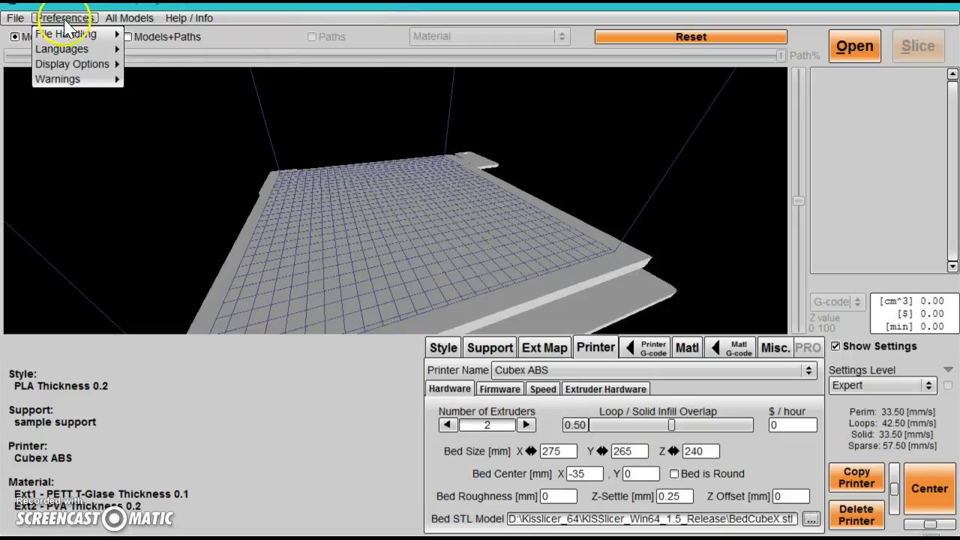
pyautogui.moveTo(75, 49)
pyautogui.click(160, 68)
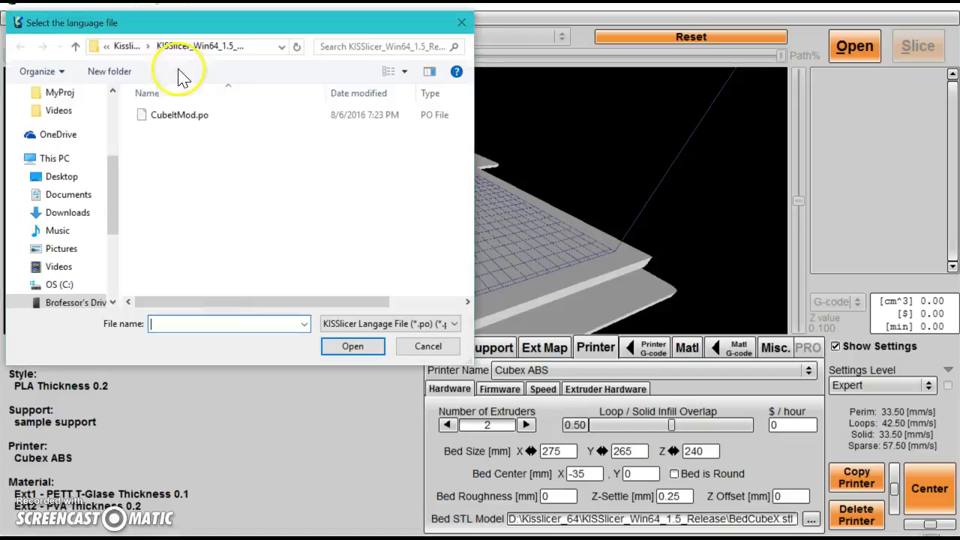
pyautogui.click(206, 124)
pyautogui.doubleClick(204, 120)
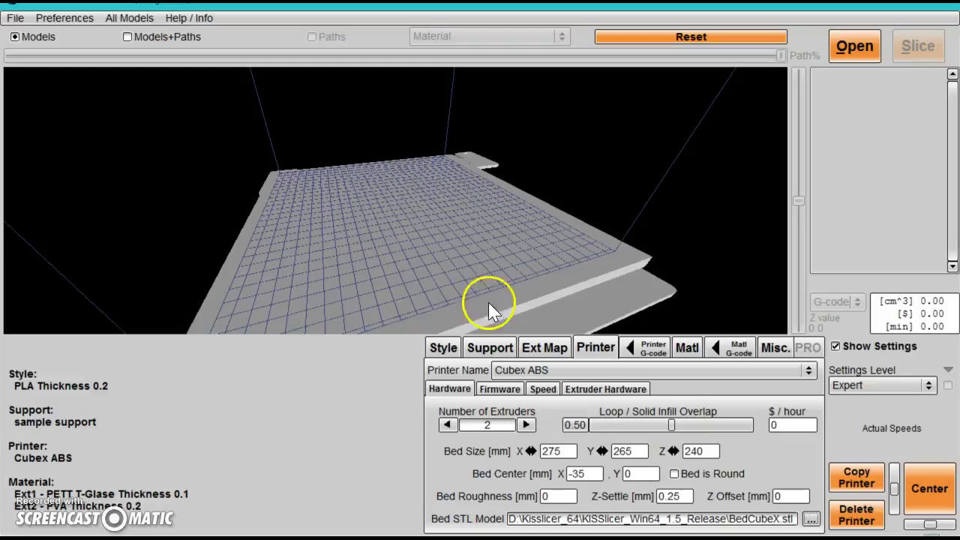
# Step: Set the Cubex ABS firmware's post-process command to CubeItMod491.exe "<FILE>", placing KISSlicer beside the file list, and keep Include Comments enabled
pyautogui.click(497, 389)
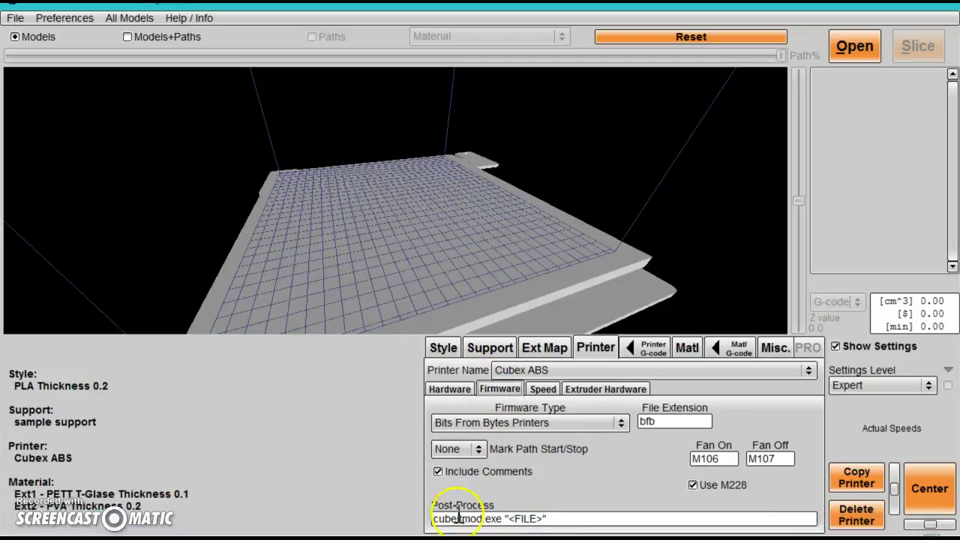
pyautogui.moveTo(447, 11); pyautogui.dragTo(218, 24)
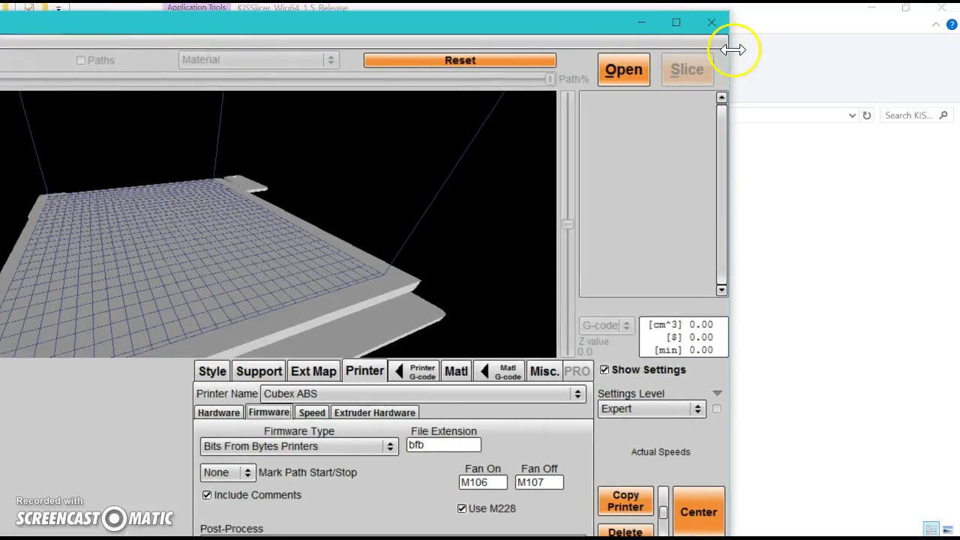
pyautogui.moveTo(732, 47); pyautogui.dragTo(402, 51)
pyautogui.moveTo(257, 24); pyautogui.dragTo(789, 4)
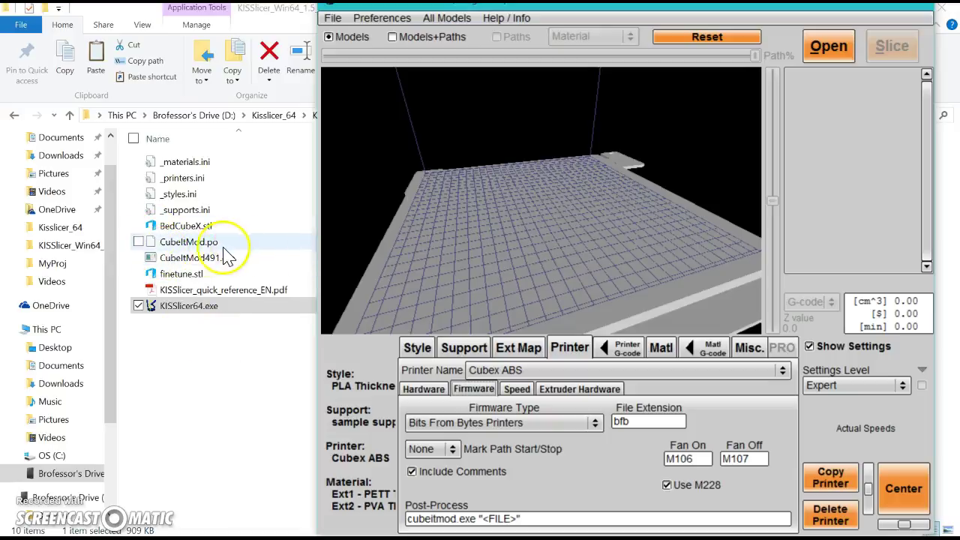
pyautogui.doubleClick(448, 519)
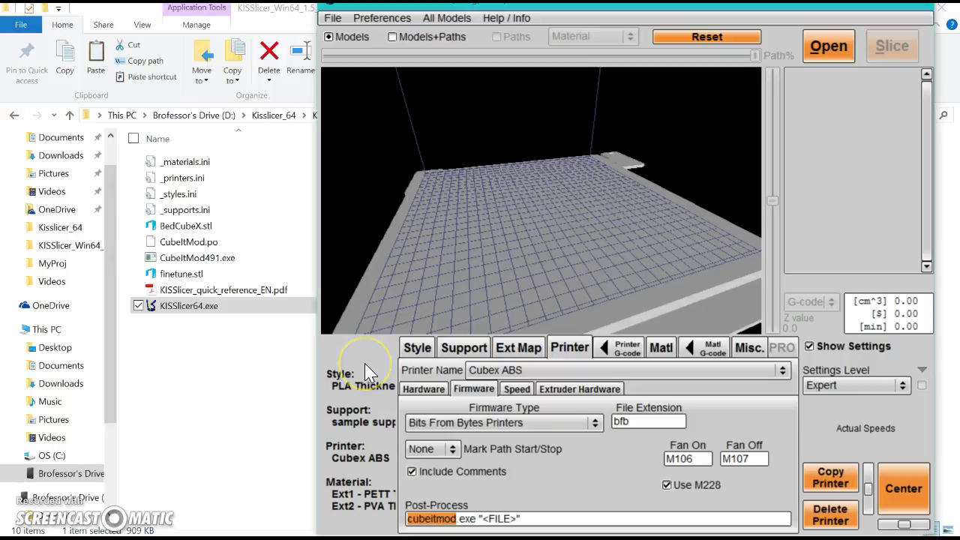
pyautogui.write('u')
pyautogui.press('BackSpace')
pyautogui.press('BackSpace')
pyautogui.press('BackSpace')
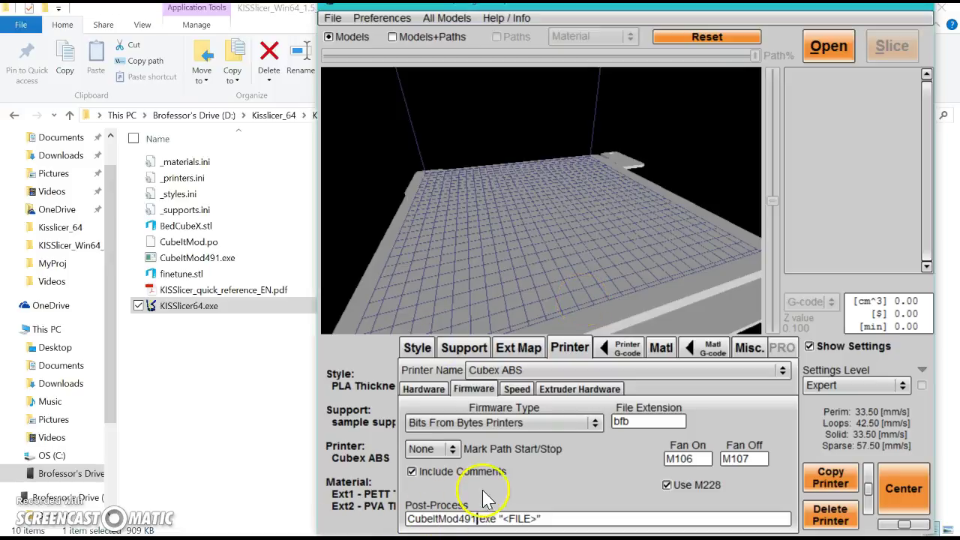
pyautogui.click(411, 471)
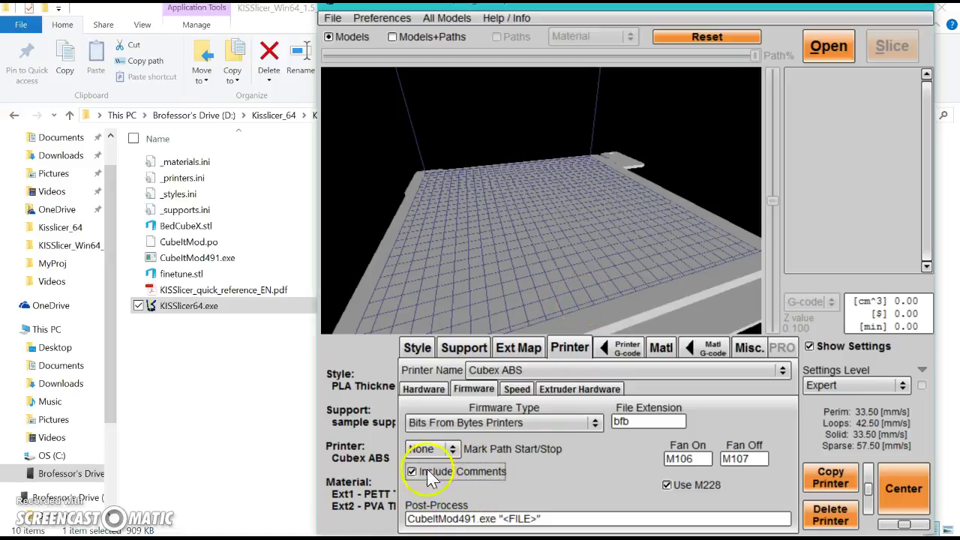
# Step: Maximize the KISSlicer window and open the finetune.stl model from the release folder
pyautogui.click(885, 6)
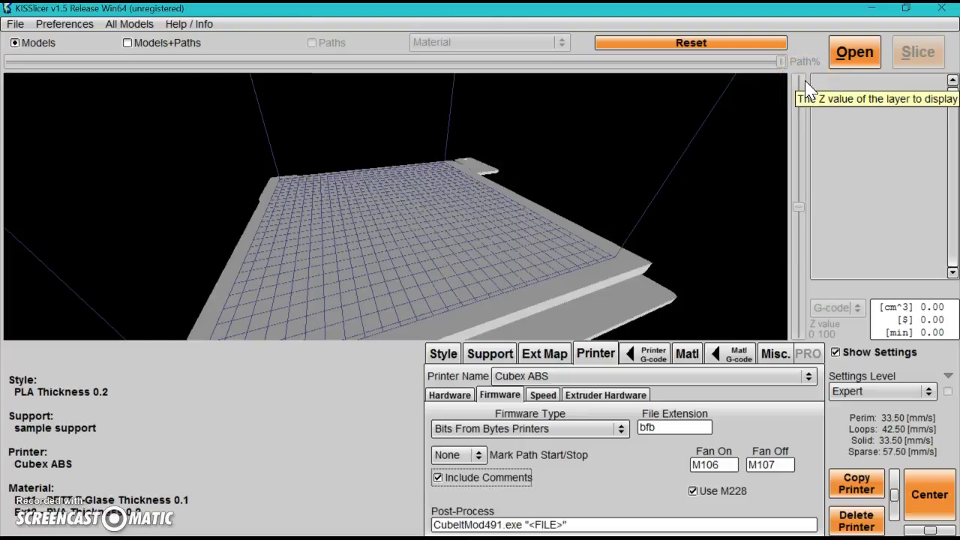
pyautogui.click(833, 57)
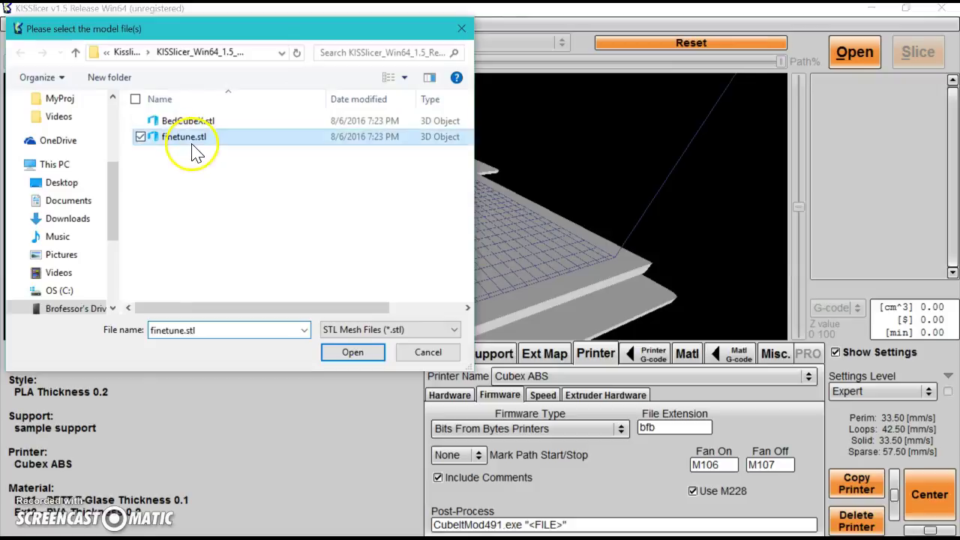
pyautogui.doubleClick(192, 137)
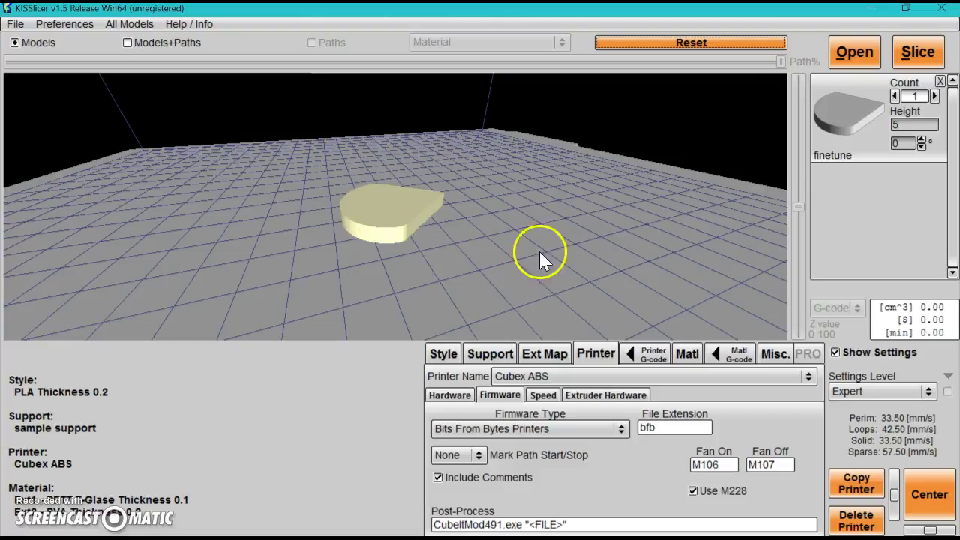
# Step: Slice the finetune model, start saving its G-code, and create a folder named BFB inside Kisslicer_64
pyautogui.click(918, 52)
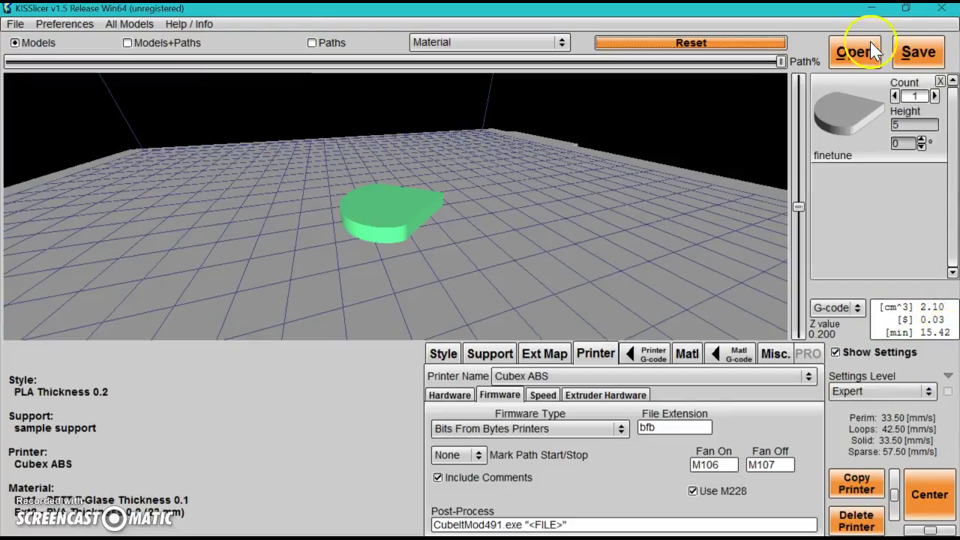
pyautogui.click(928, 47)
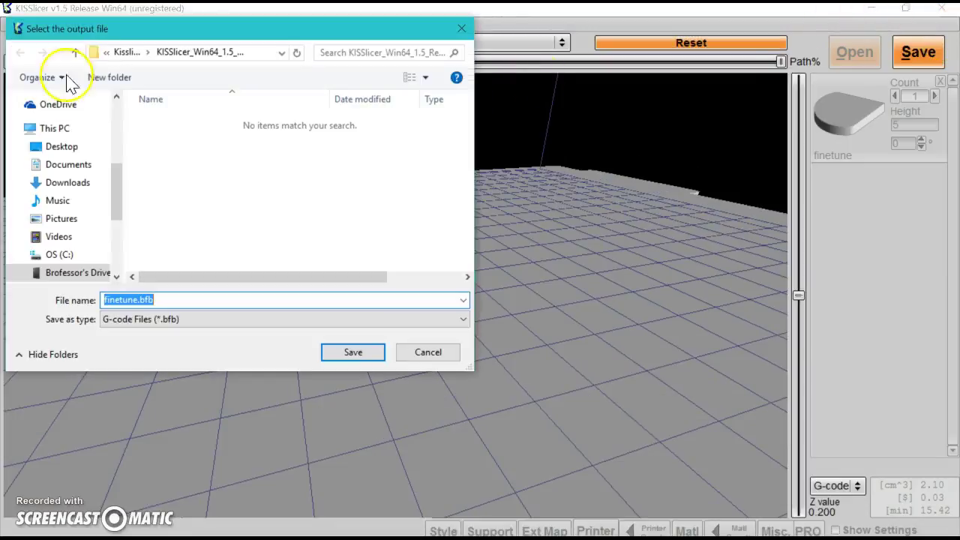
pyautogui.click(123, 52)
pyautogui.click(122, 80)
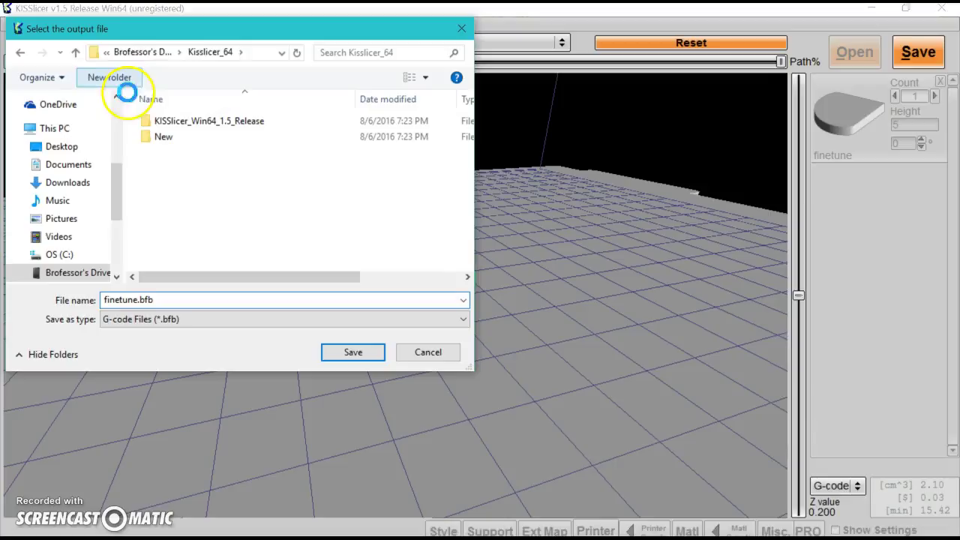
pyautogui.write('BFB')
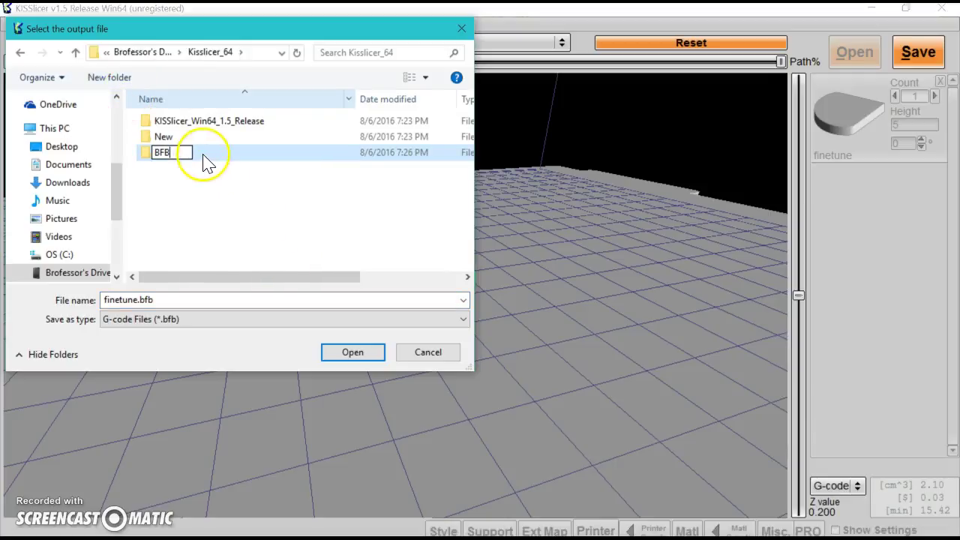
pyautogui.press('Return')
# Step: Save the G-code as finetune.bfb in the BFB folder and dismiss the missing Warm Same Ext notice and the CubeItMod completion report
pyautogui.click(186, 122)
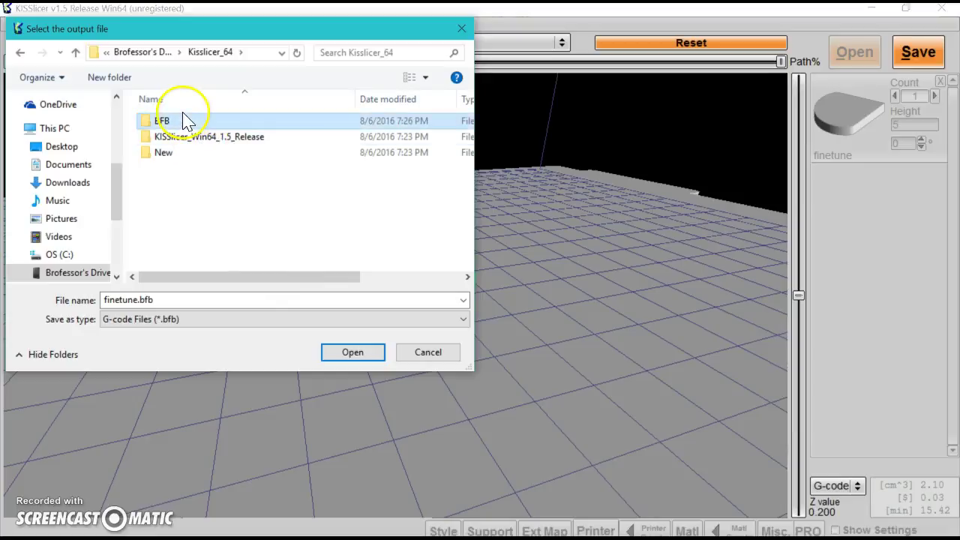
pyautogui.doubleClick(186, 121)
pyautogui.click(359, 354)
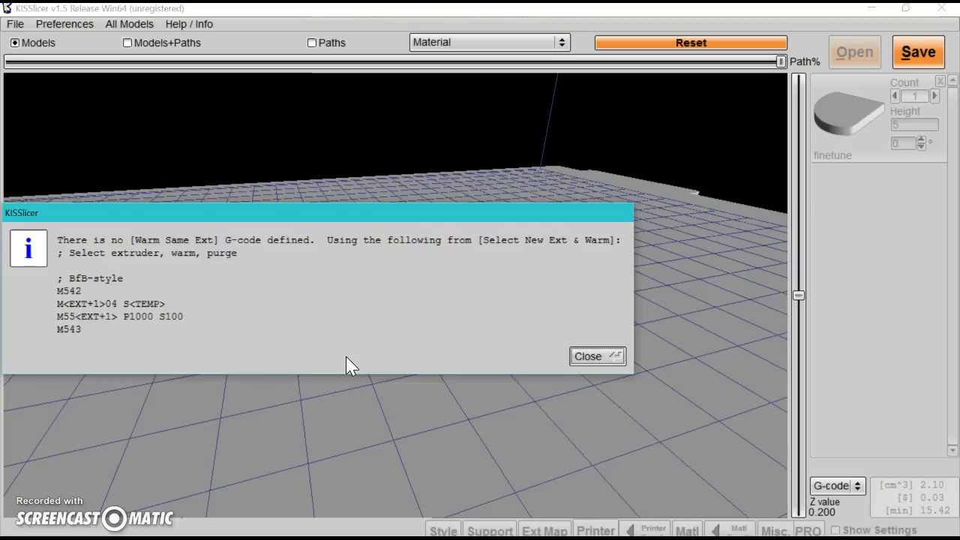
pyautogui.click(928, 533)
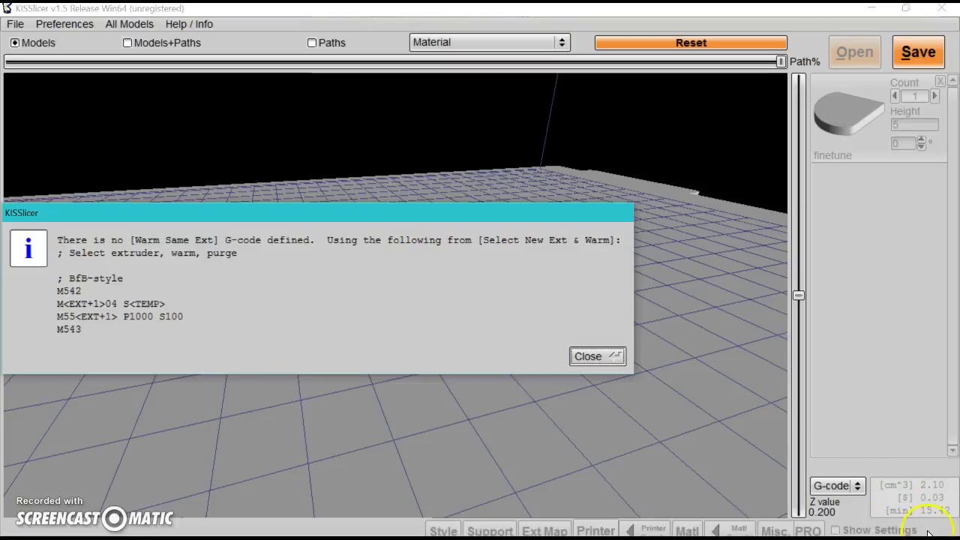
pyautogui.click(610, 357)
pyautogui.click(610, 350)
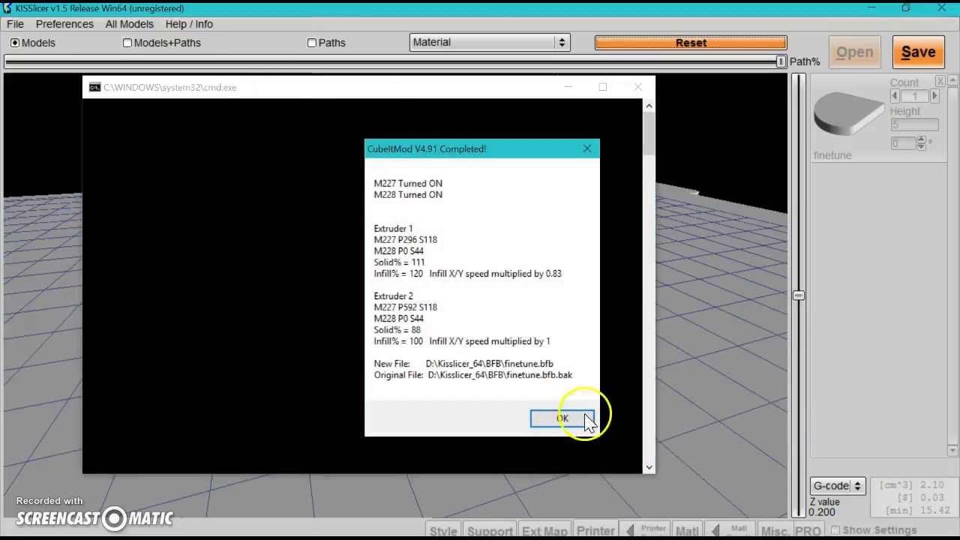
pyautogui.click(589, 421)
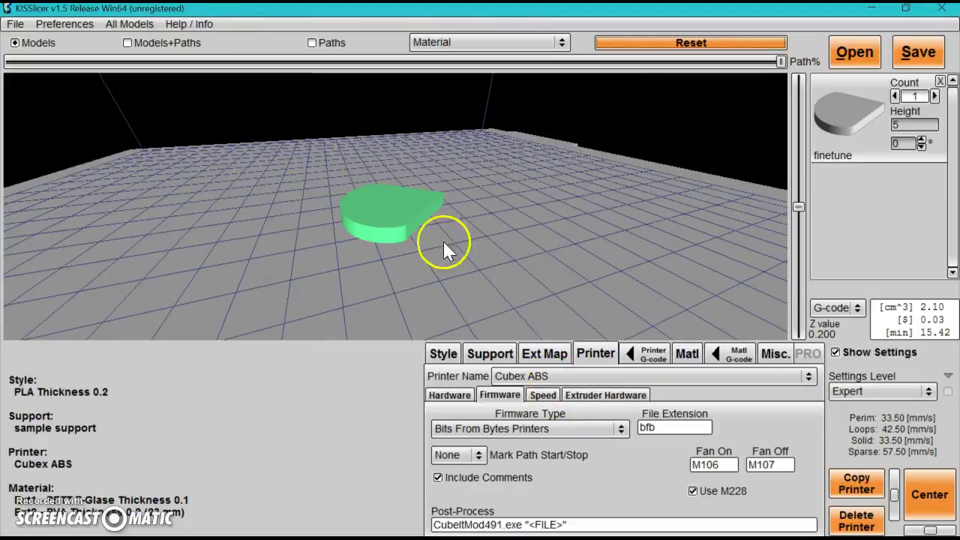
# Step: Switch to the kisslicertalk.com topic in Chrome and locate the Warm Same Ext G-code example
pyautogui.moveTo(221, 9); pyautogui.dragTo(569, 10)
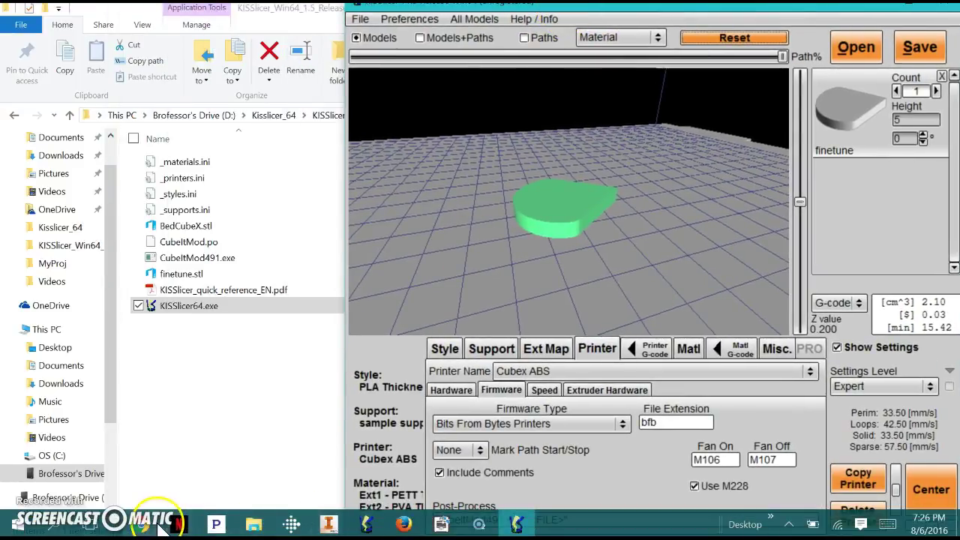
pyautogui.click(154, 524)
pyautogui.click(353, 10)
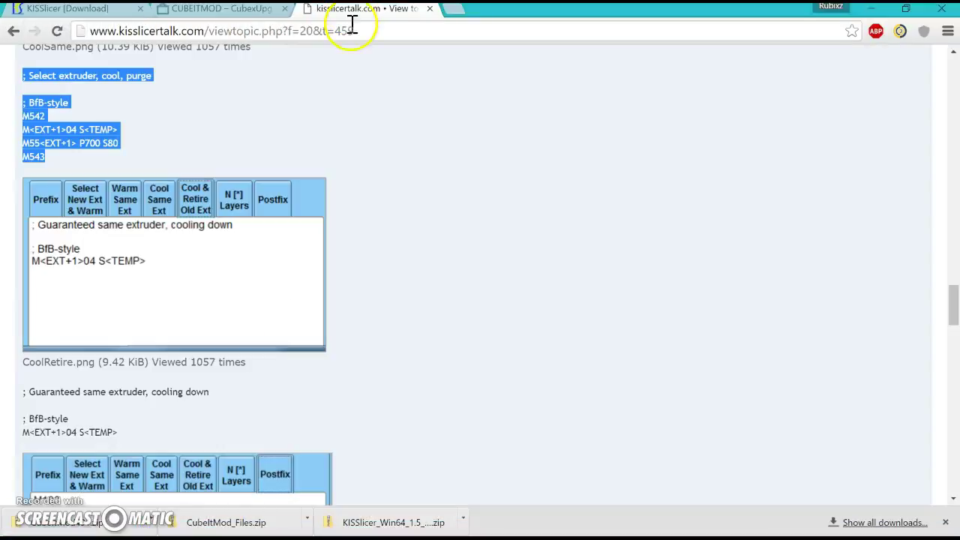
pyautogui.scroll(4, 278, 242)
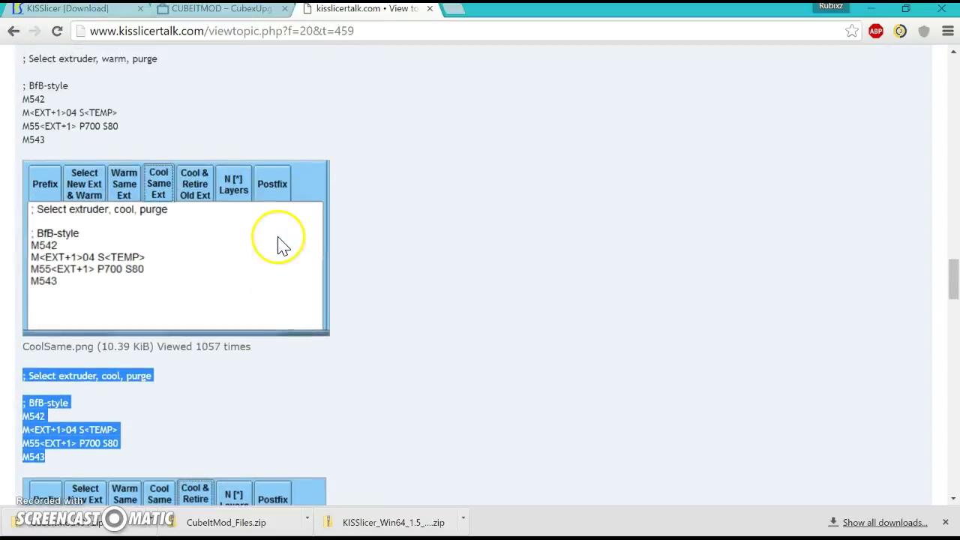
pyautogui.scroll(3, 278, 240)
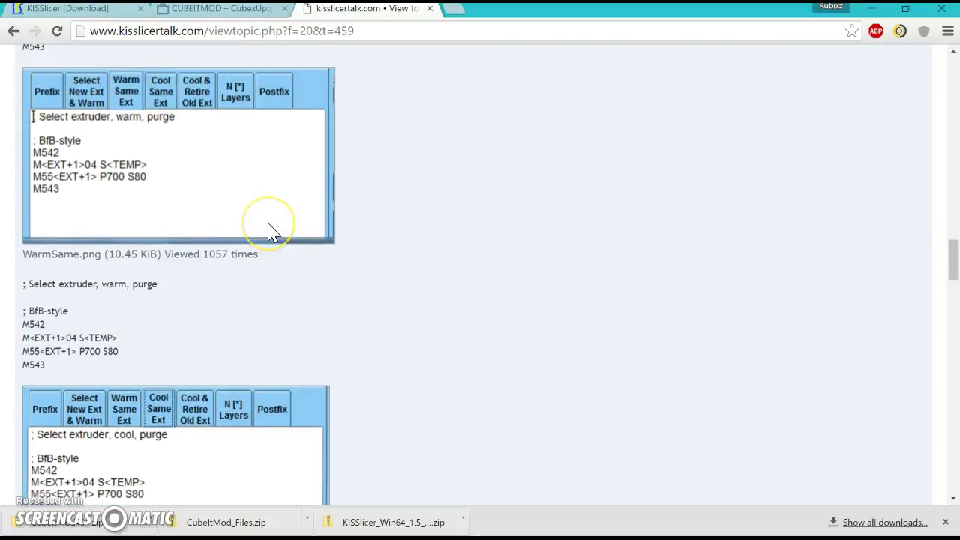
pyautogui.scroll(1, 272, 231)
pyautogui.scroll(-1, 271, 231)
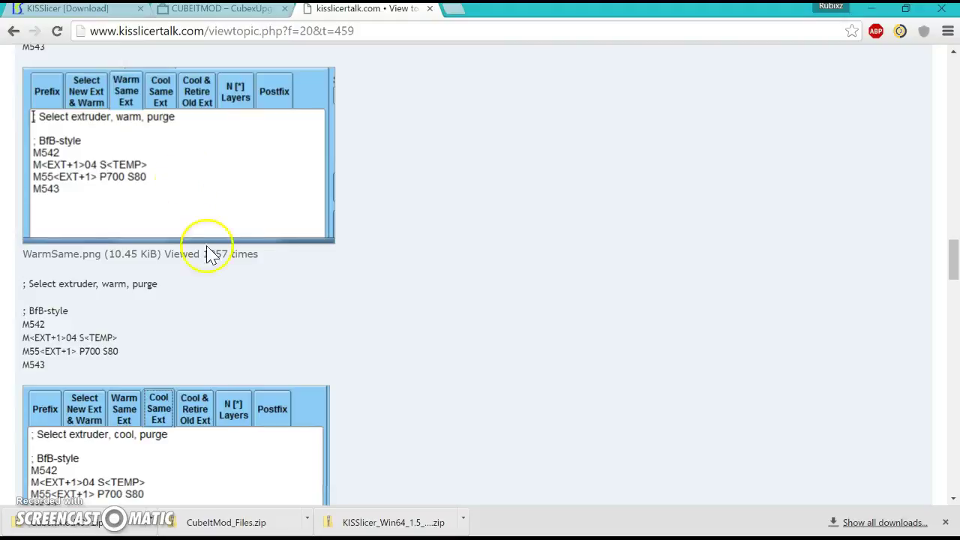
# Step: Return to KISSlicer and check the Cubex ABS printer G-code sections for missing code, finishing on Warm Same Ext
pyautogui.moveTo(422, 525)
pyautogui.click(348, 527)
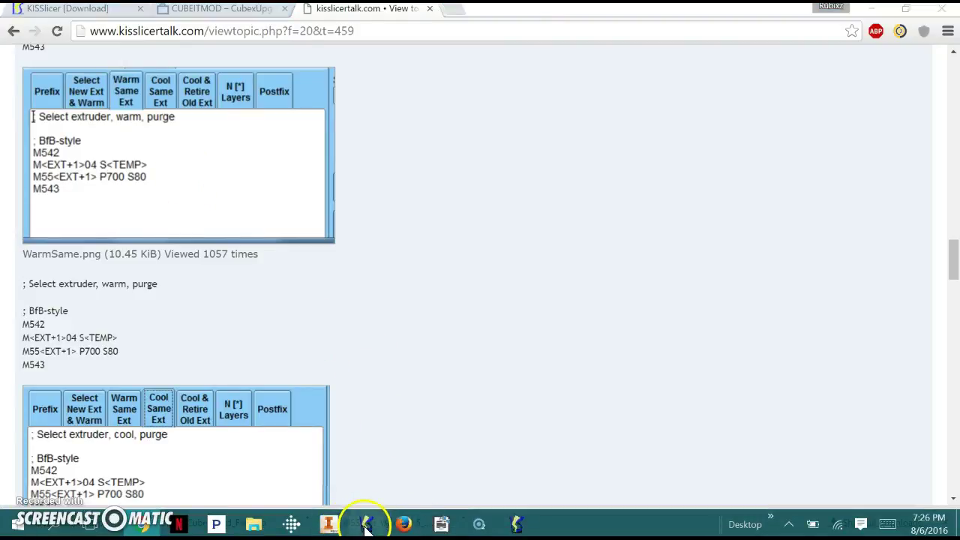
pyautogui.click(518, 523)
pyautogui.moveTo(588, 14); pyautogui.dragTo(515, 12)
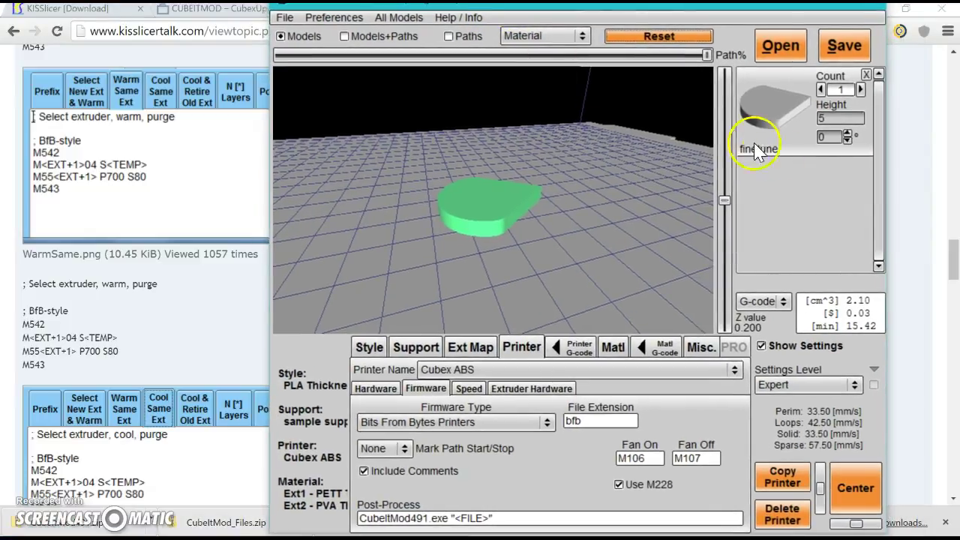
pyautogui.click(582, 351)
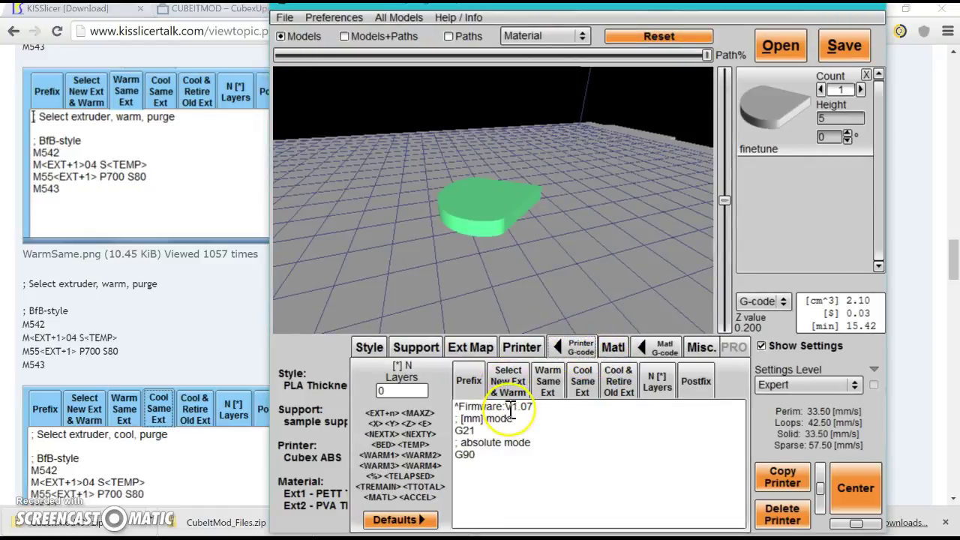
pyautogui.click(507, 381)
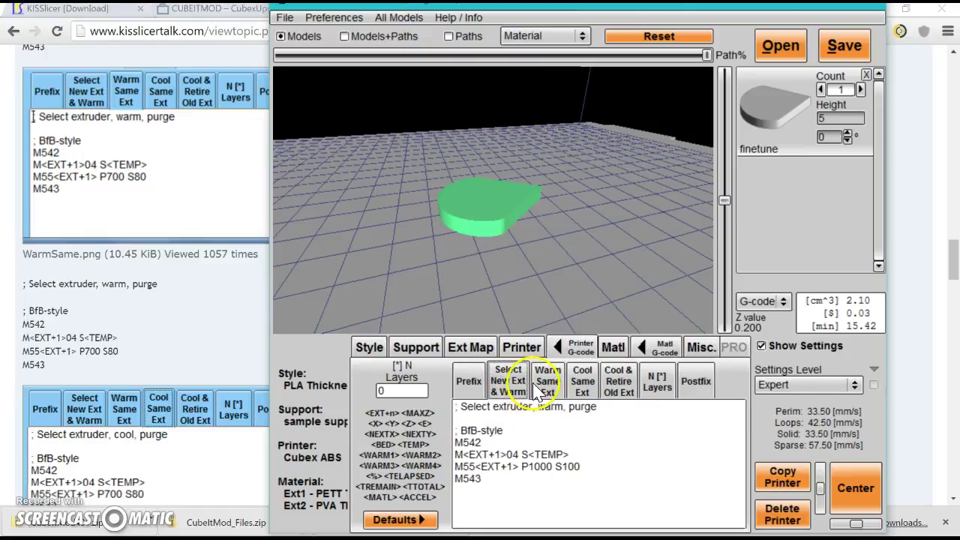
pyautogui.click(551, 384)
pyautogui.click(618, 381)
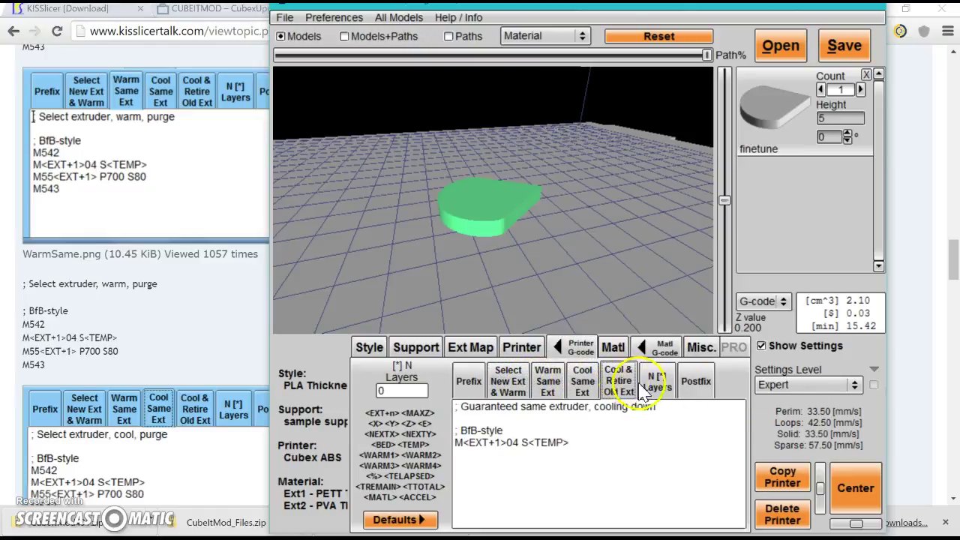
pyautogui.click(657, 381)
pyautogui.click(619, 381)
pyautogui.click(548, 381)
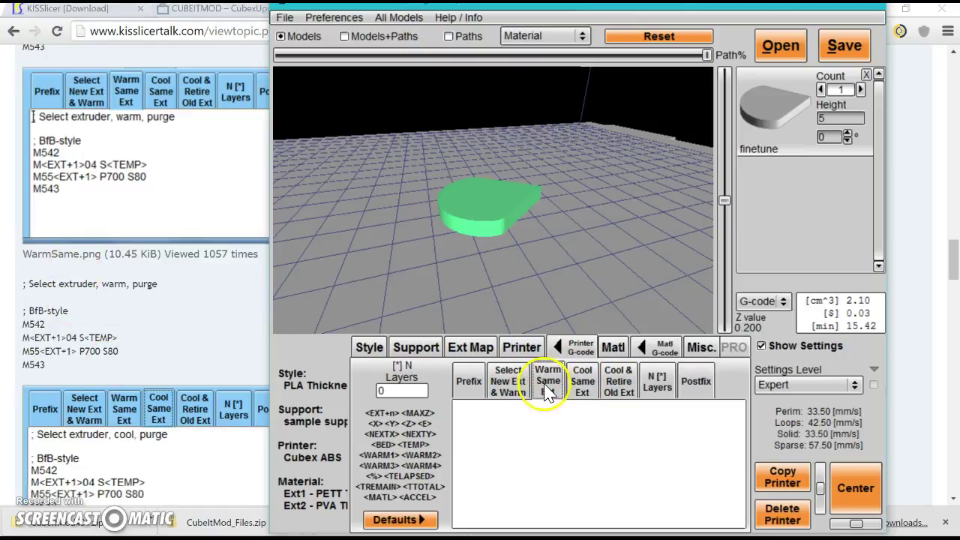
# Step: Copy the "Select extruder, warm, purge" G-code block from the forum topic into KISSlicer's Warm Same Ext printer G-code
pyautogui.click(43, 278)
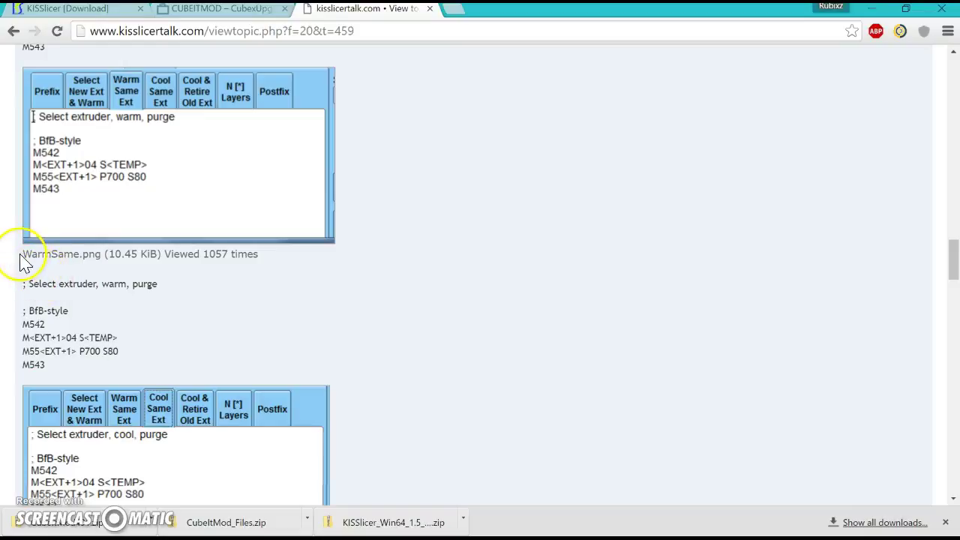
pyautogui.moveTo(60, 369); pyautogui.dragTo(26, 281)
pyautogui.rightClick(26, 281)
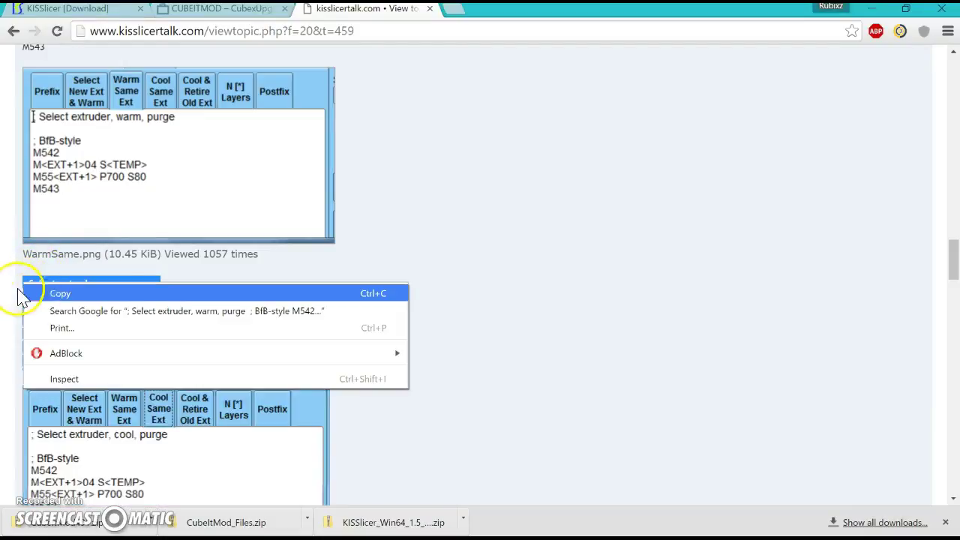
pyautogui.click(42, 294)
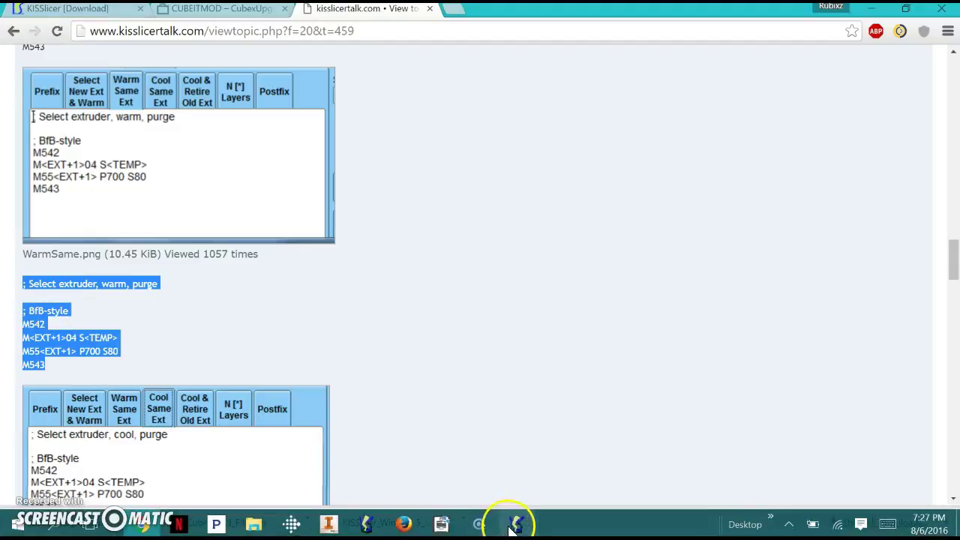
pyautogui.click(516, 530)
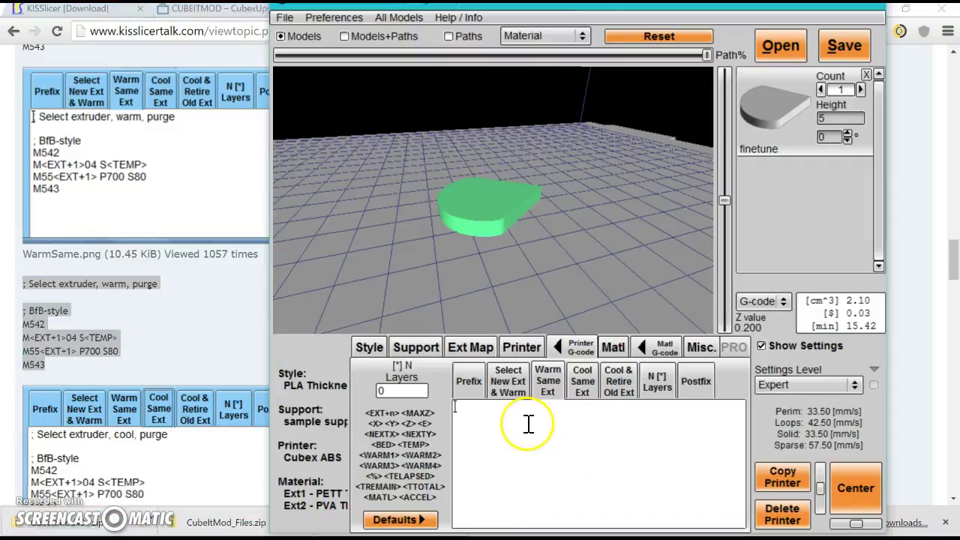
pyautogui.hotkey('ctrl', 'v')
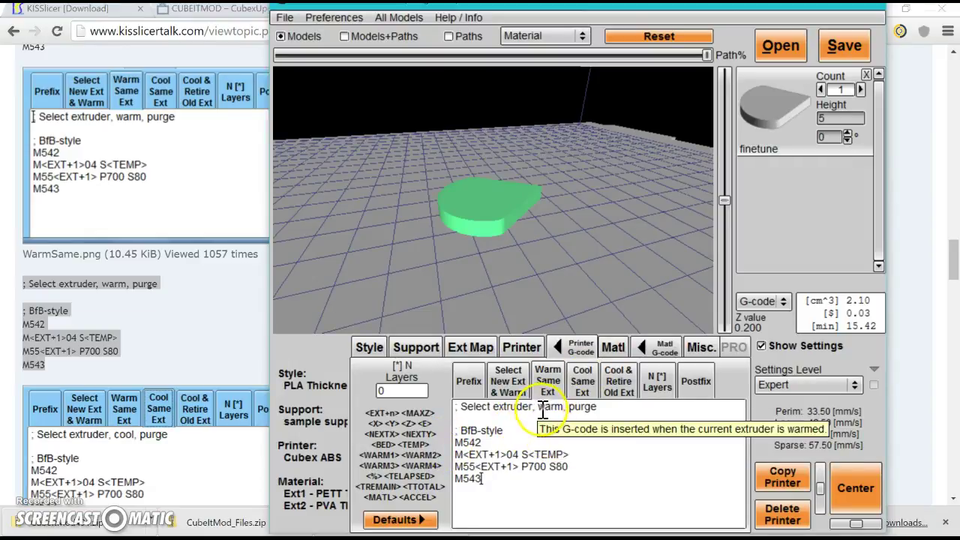
# Step: Copy the forum topic's "Select extruder, cool, purge" block into the Cool Same Ext printer G-code, and check the Cool & Retire and N Layers sections
pyautogui.click(584, 383)
pyautogui.hotkey('alt', 'Tab')
pyautogui.scroll(-3, 128, 332)
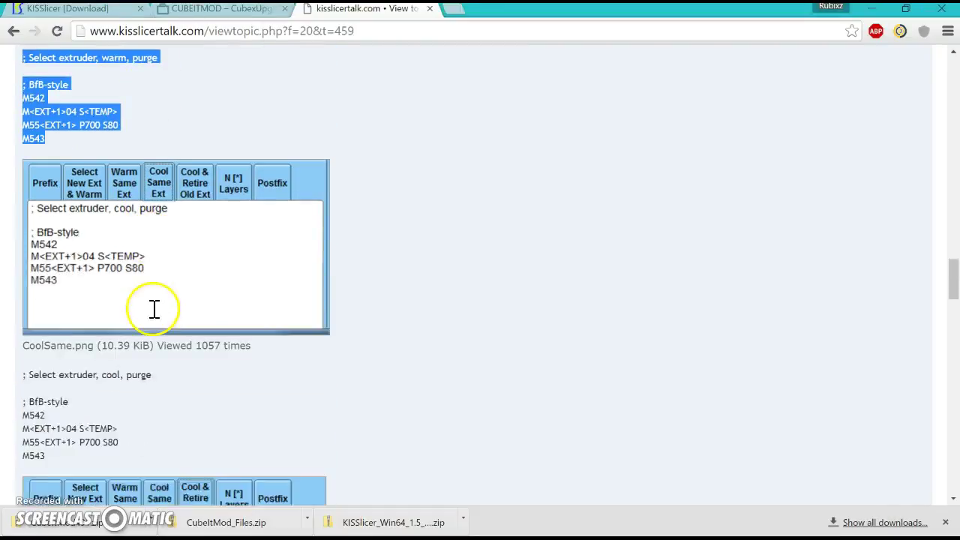
pyautogui.scroll(-1, 154, 309)
pyautogui.moveTo(68, 390); pyautogui.dragTo(26, 300)
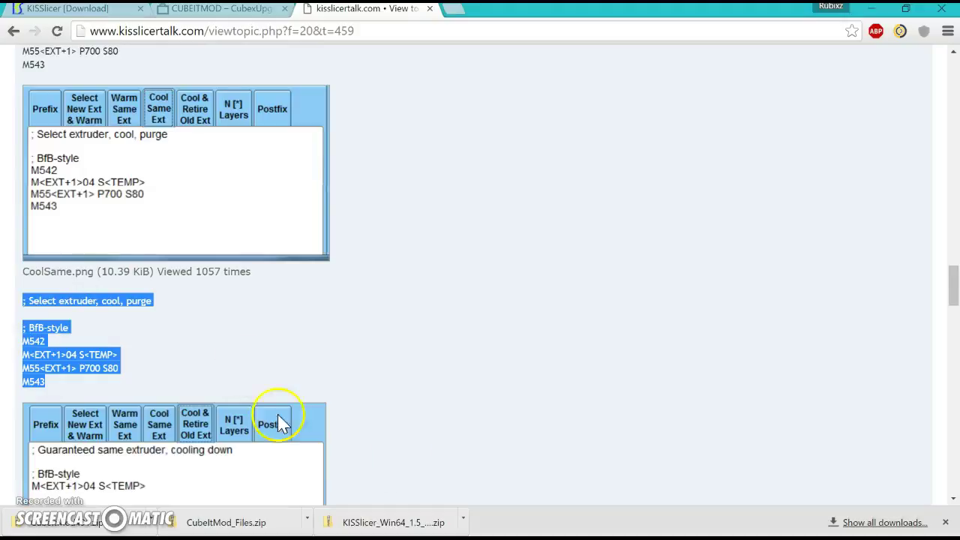
pyautogui.moveTo(440, 528)
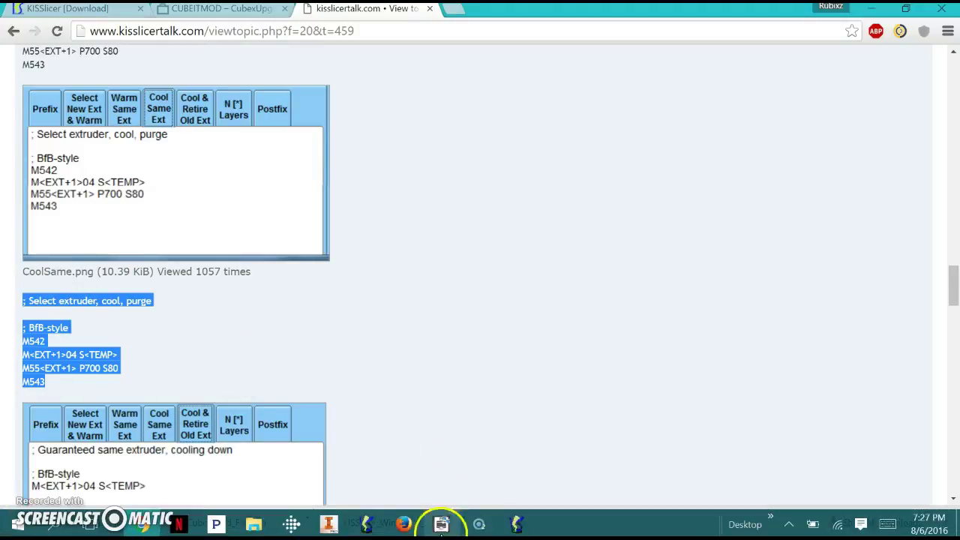
pyautogui.click(522, 529)
pyautogui.click(589, 465)
pyautogui.hotkey('ctrl', 'v')
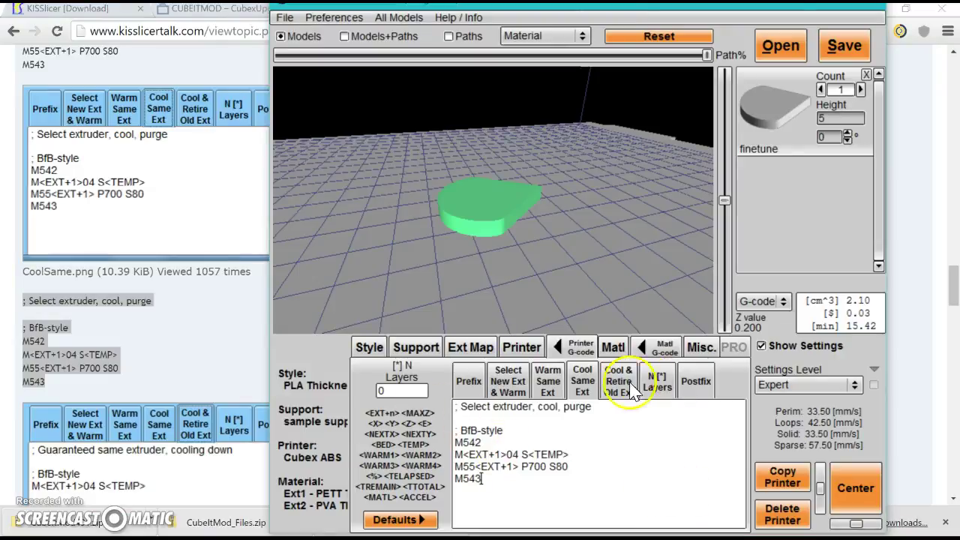
pyautogui.click(619, 381)
pyautogui.click(657, 382)
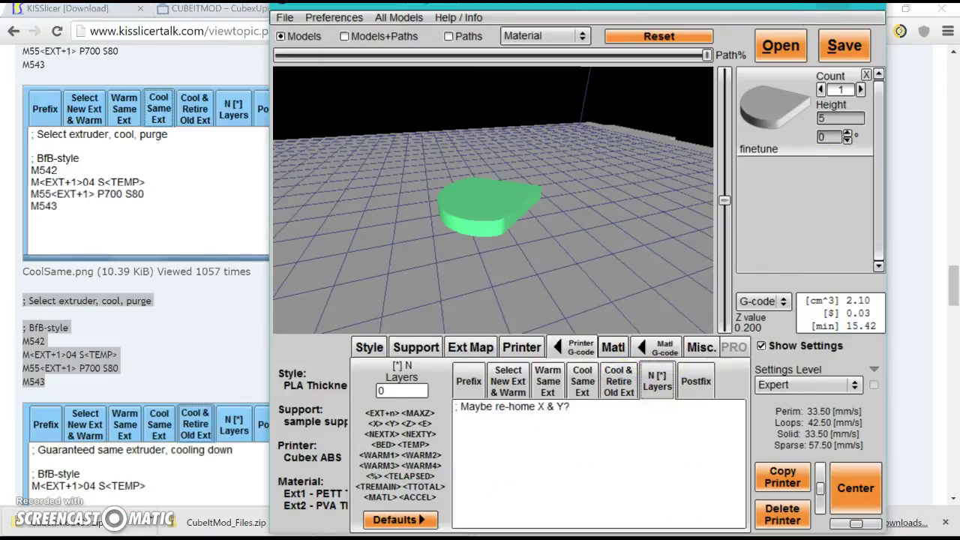
# Step: Maximize KISSlicer and save the G-code again as finetune.bfb in the BFB folder, replacing the existing file
pyautogui.click(843, 6)
pyautogui.click(909, 60)
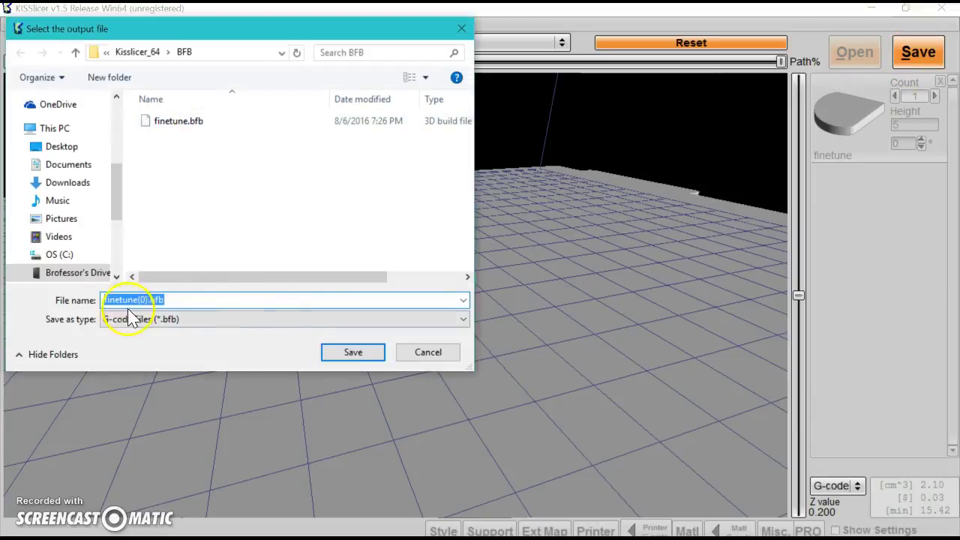
pyautogui.click(148, 300)
pyautogui.press('BackSpace')
pyautogui.press('BackSpace')
pyautogui.press('BackSpace')
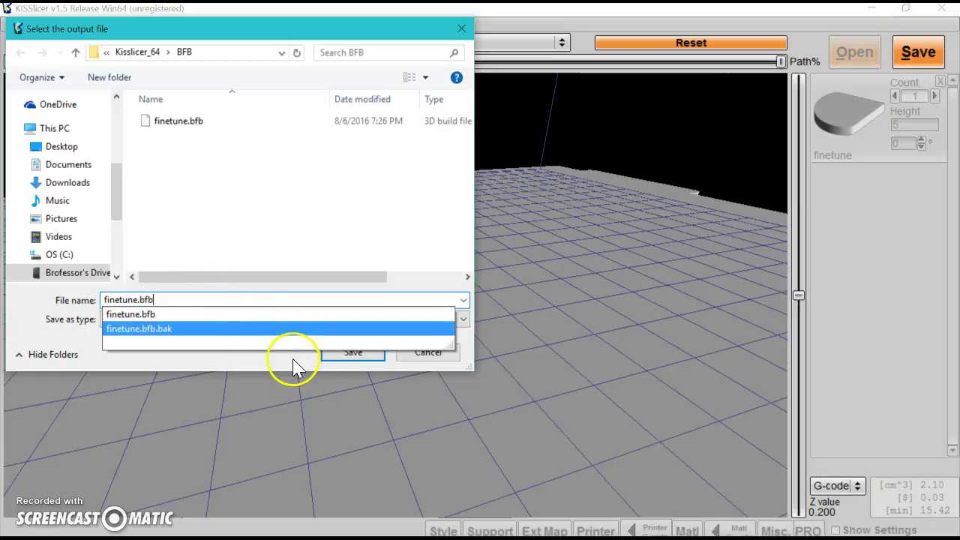
pyautogui.click(321, 358)
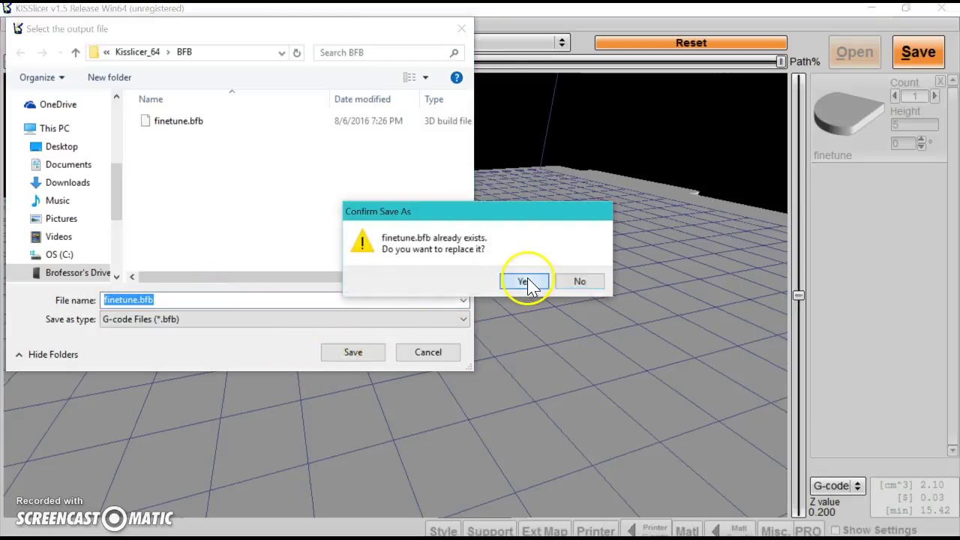
pyautogui.click(523, 280)
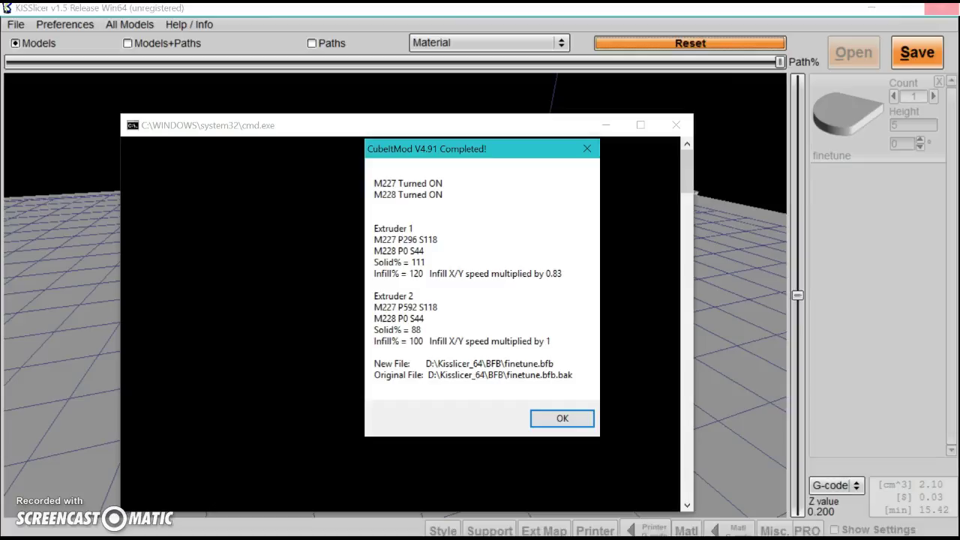
pyautogui.moveTo(19, 521)
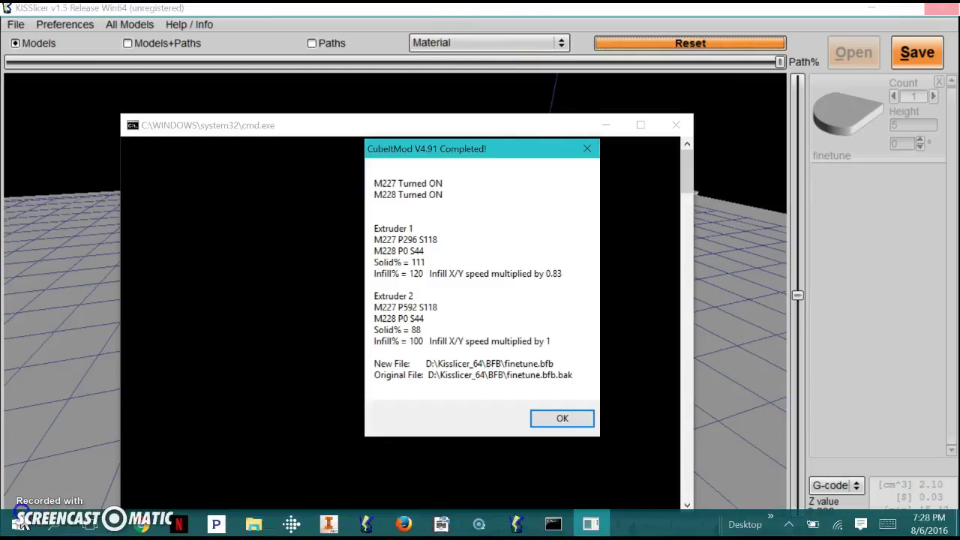